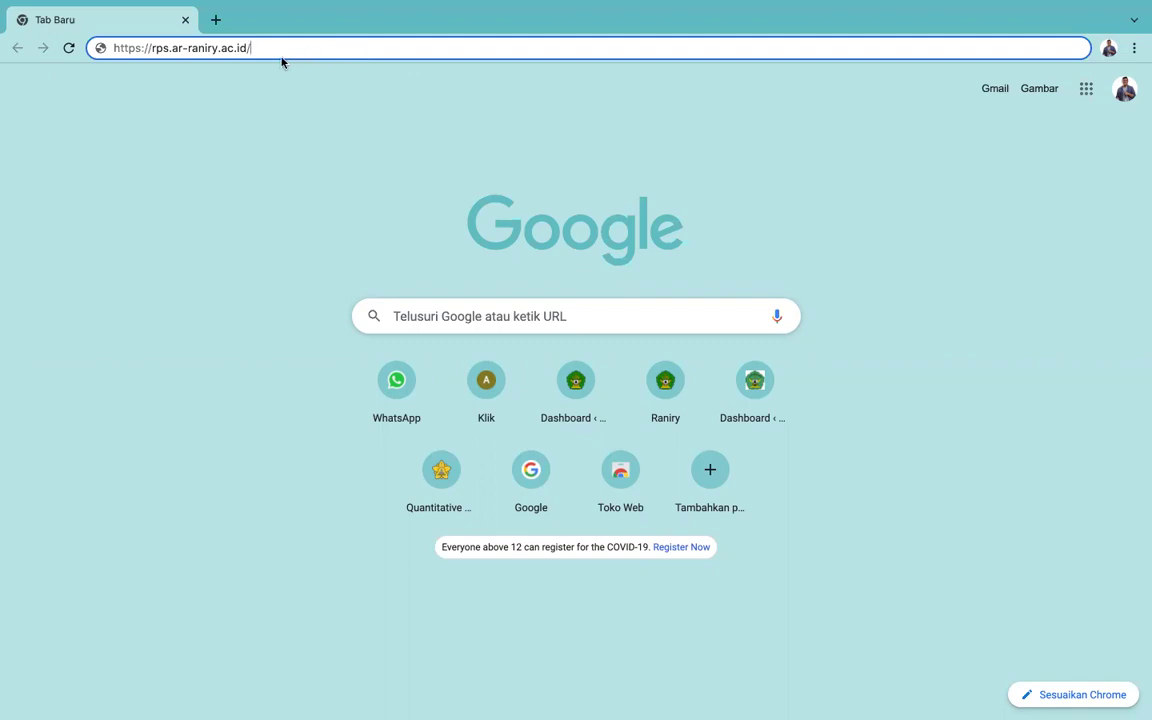
Step: Load rps.ar-raniry.ac.id in Chrome to show the grid of course cards
left_click_drag(290, 44, 112, 57)
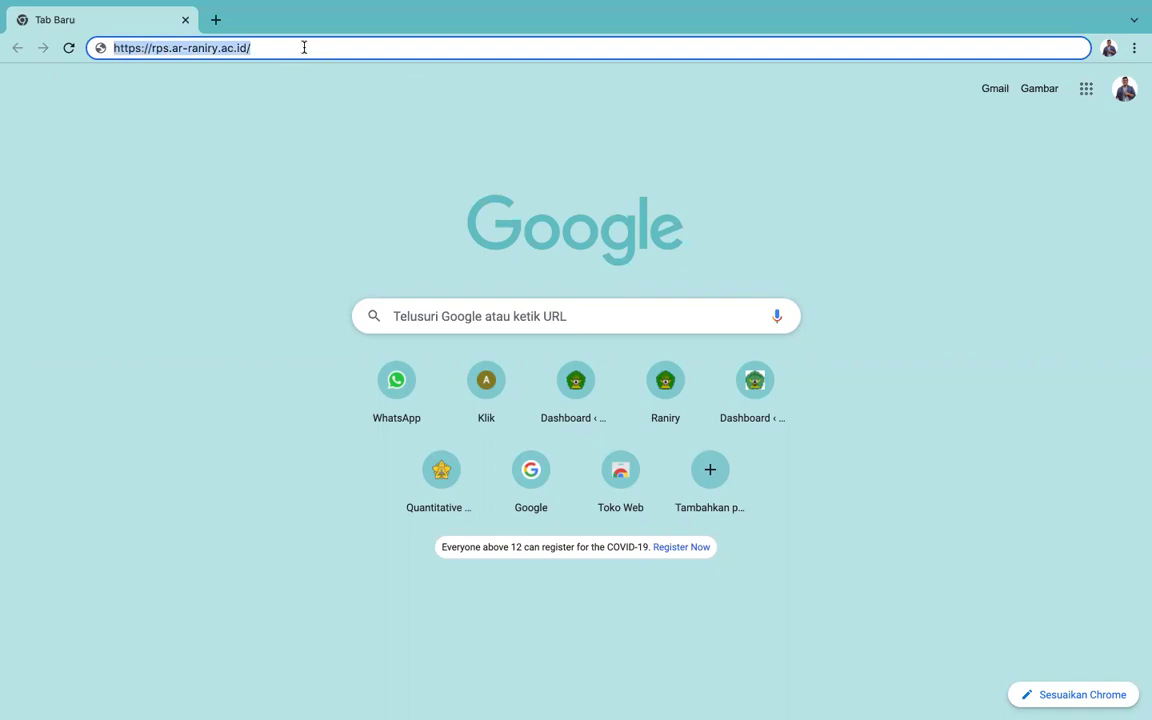
left_click(283, 47)
key("Return")
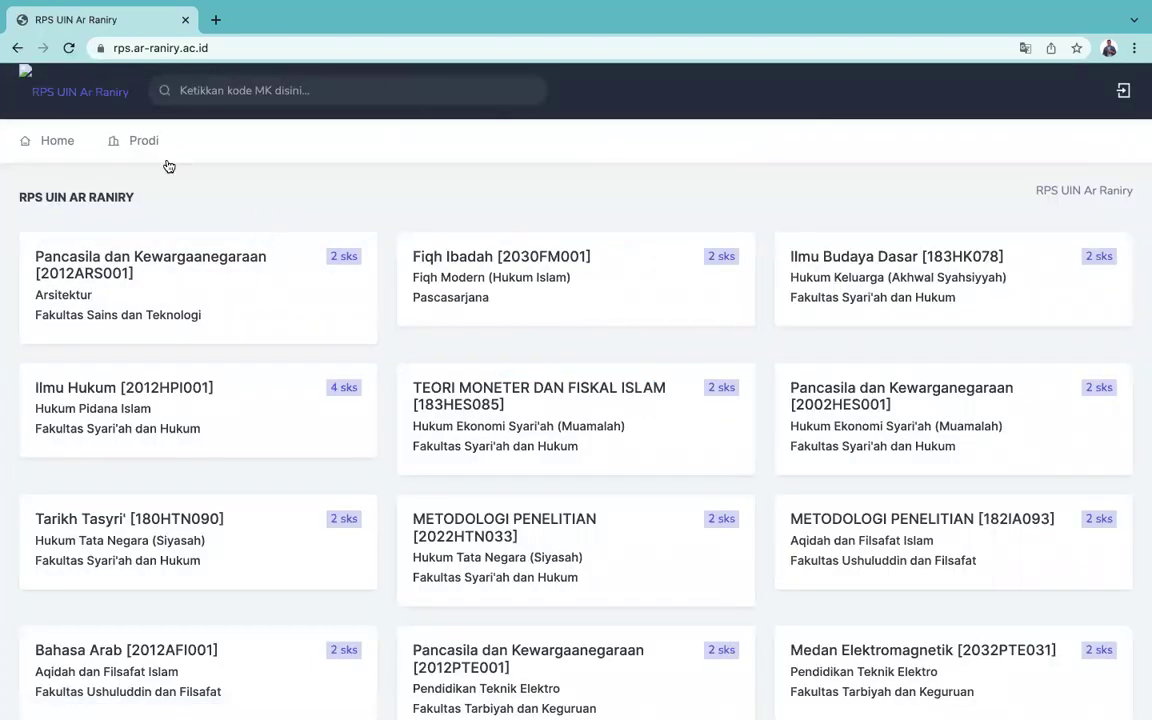
Step: Log in as the Pendidikan Bahasa Inggris study program with its username and password
left_click(1123, 93)
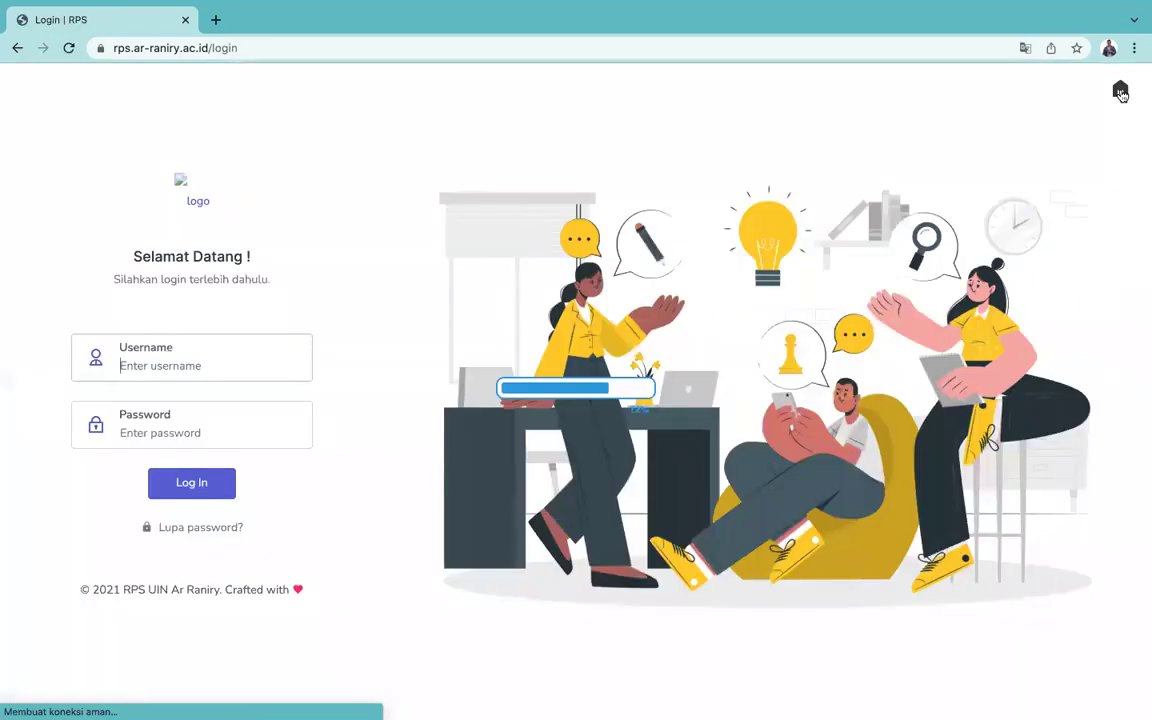
left_click(134, 365)
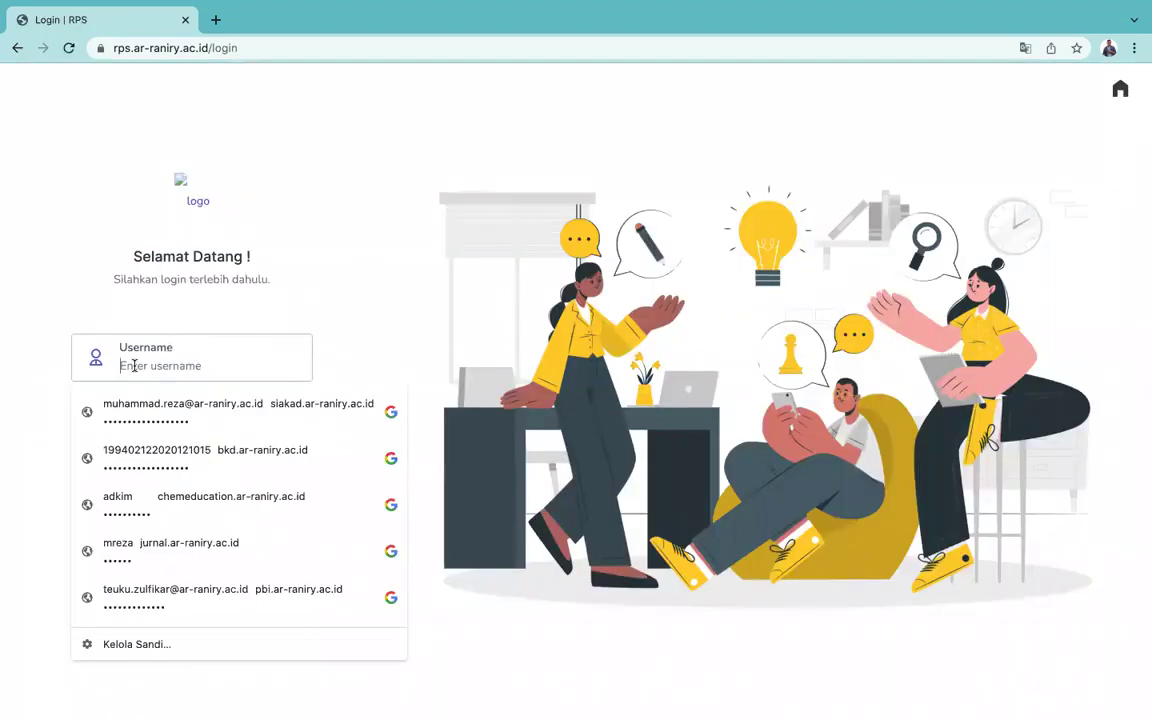
type("pbi")
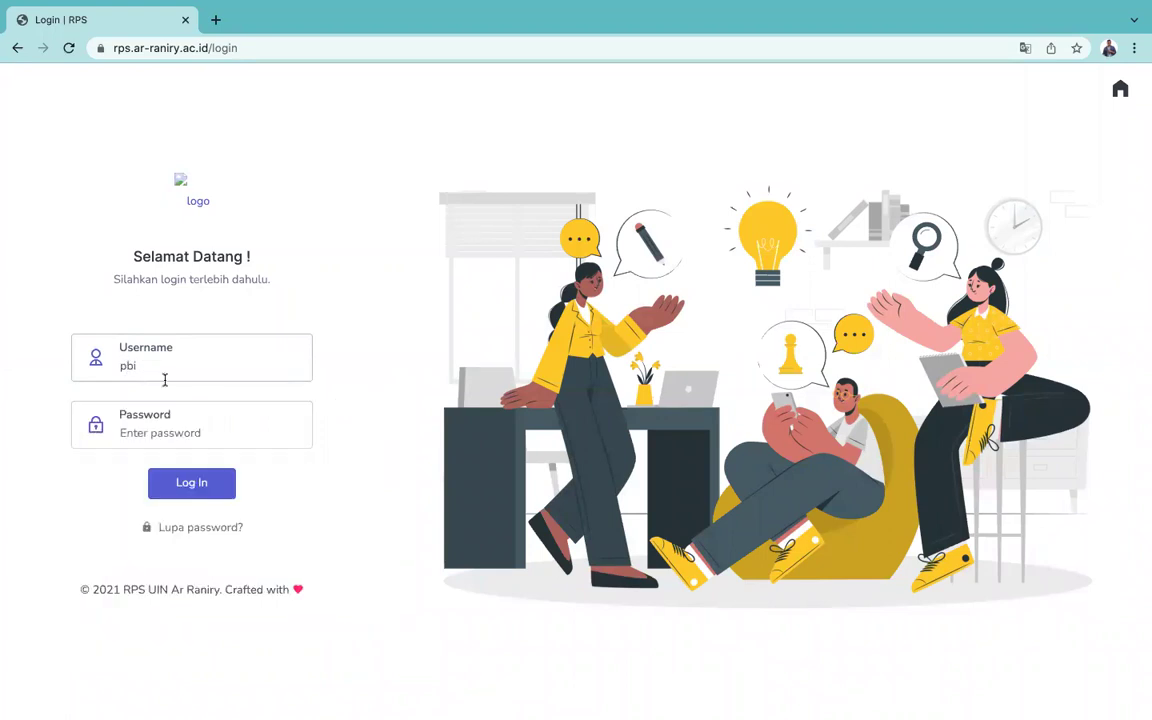
left_click(125, 430)
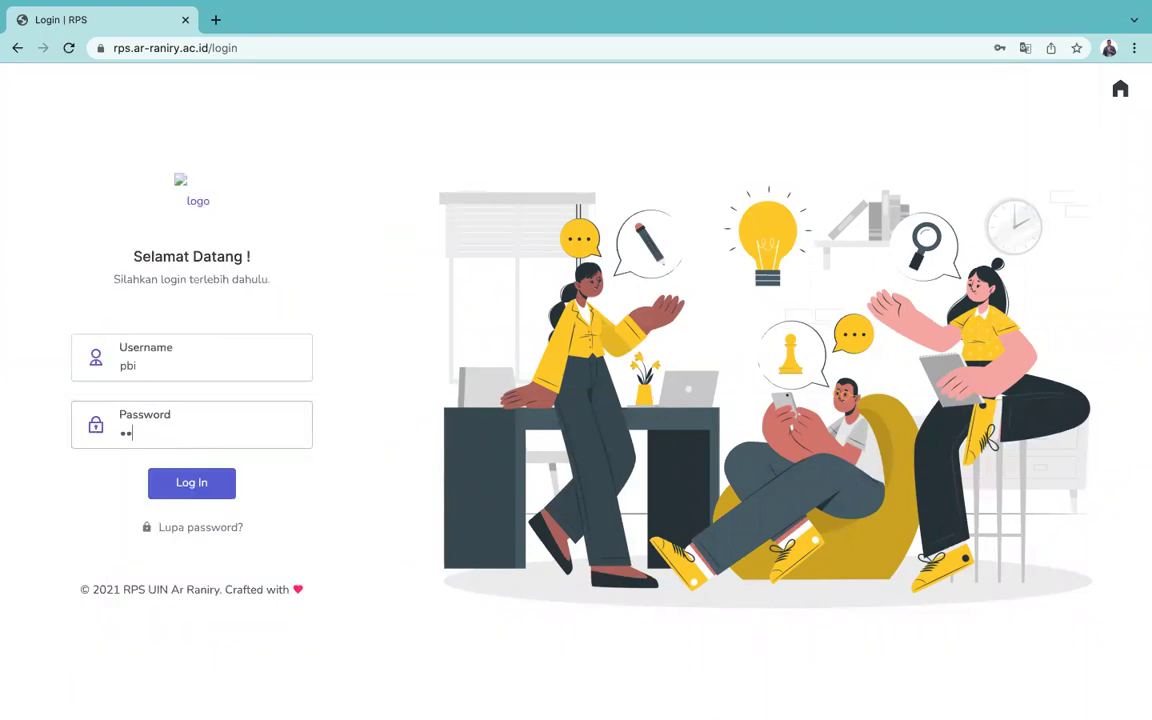
left_click(183, 481)
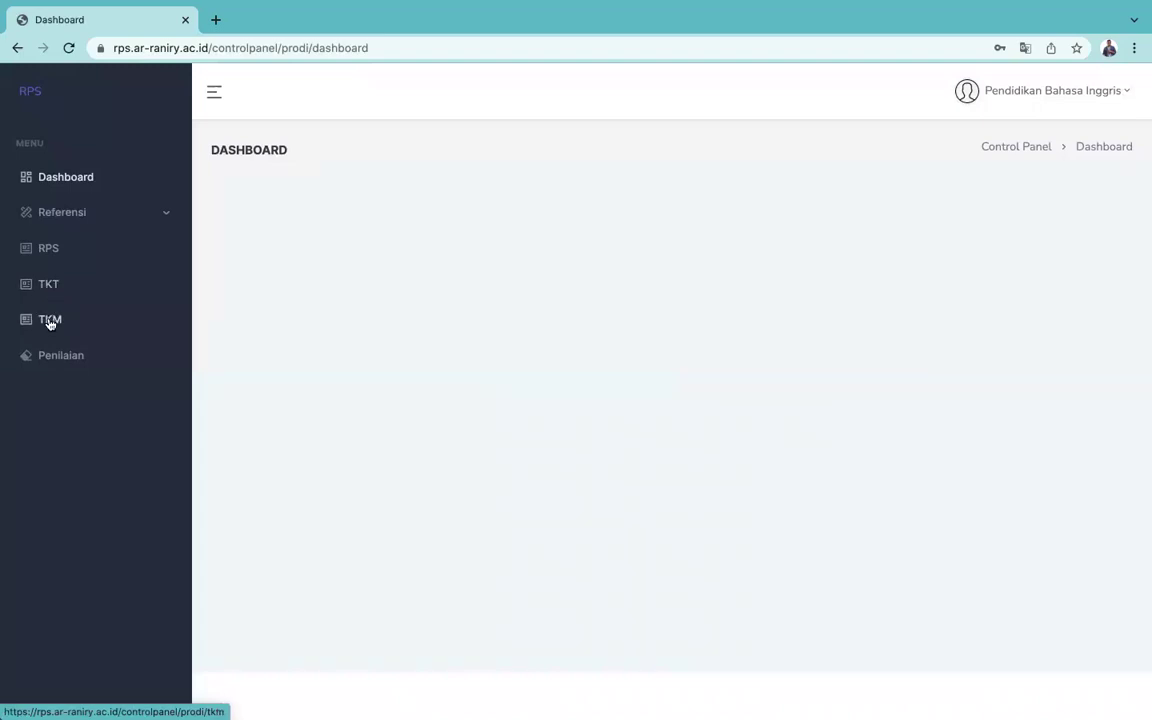
Step: Open the RPS course list and filter it to 2017 KURIKULUM 2017, showing 83 entries
left_click(49, 257)
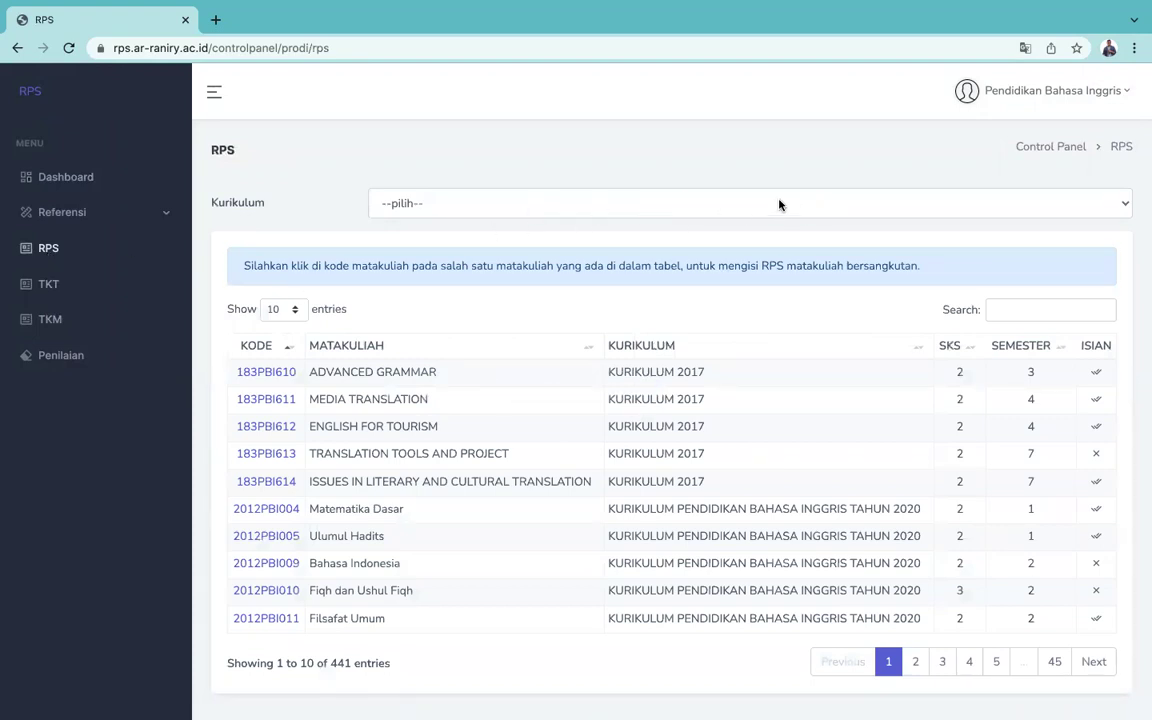
left_click(570, 210)
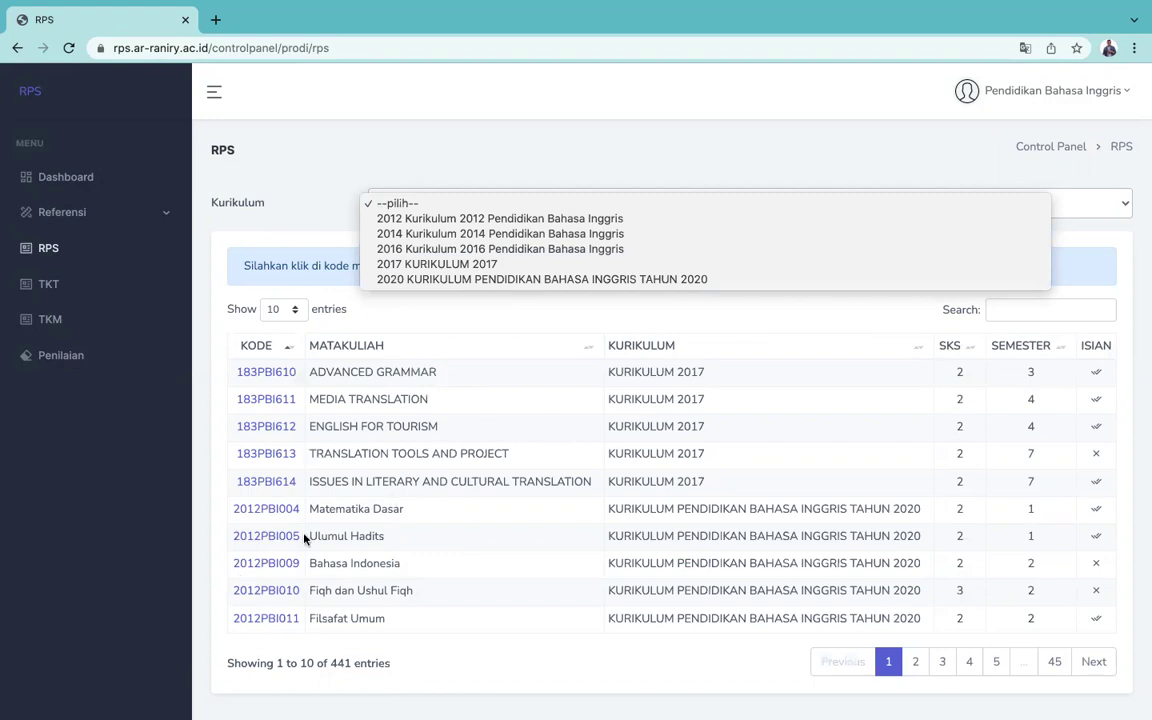
left_click(455, 264)
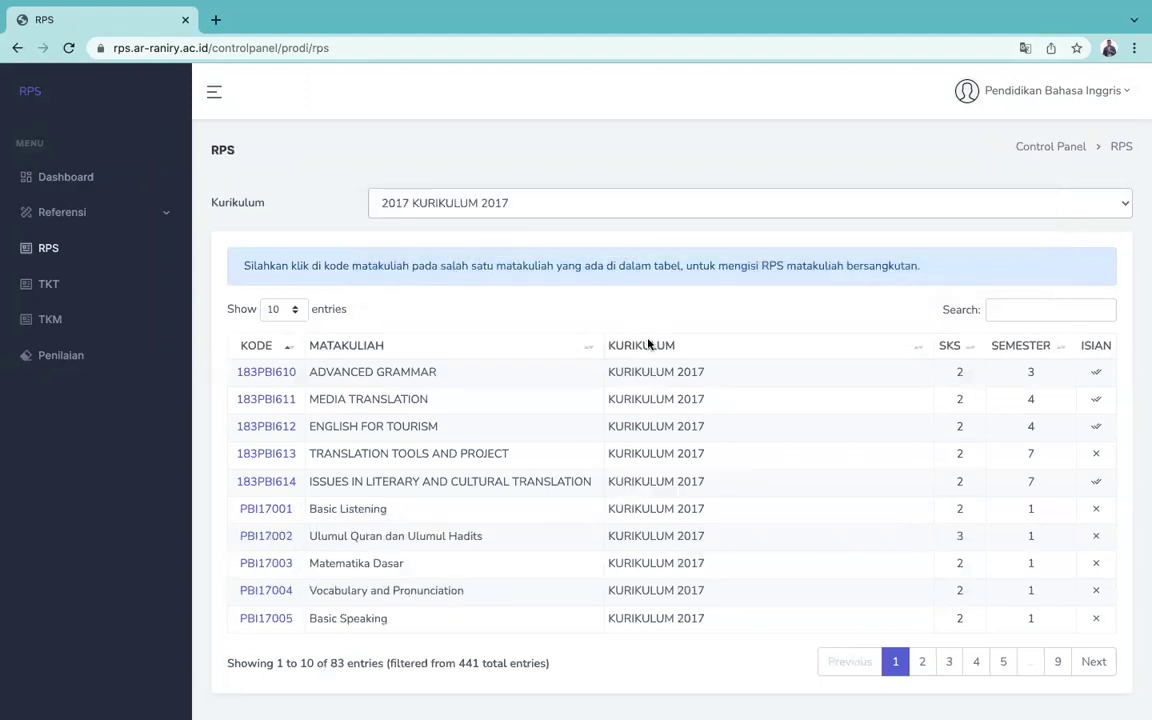
scroll(1000, 536, "down", 1)
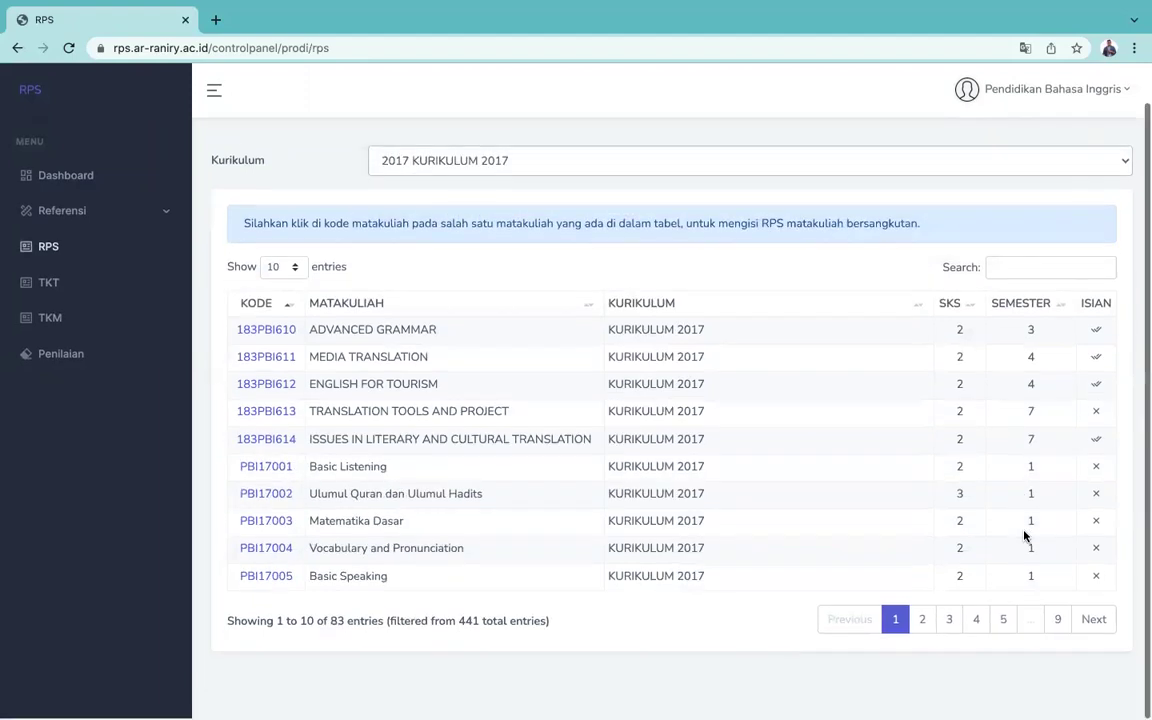
scroll(1026, 520, "up", 1)
Step: Search the course table for '5' and open the PBI17050 METODOLOGI PENELITIAN RPS form
left_click(1014, 283)
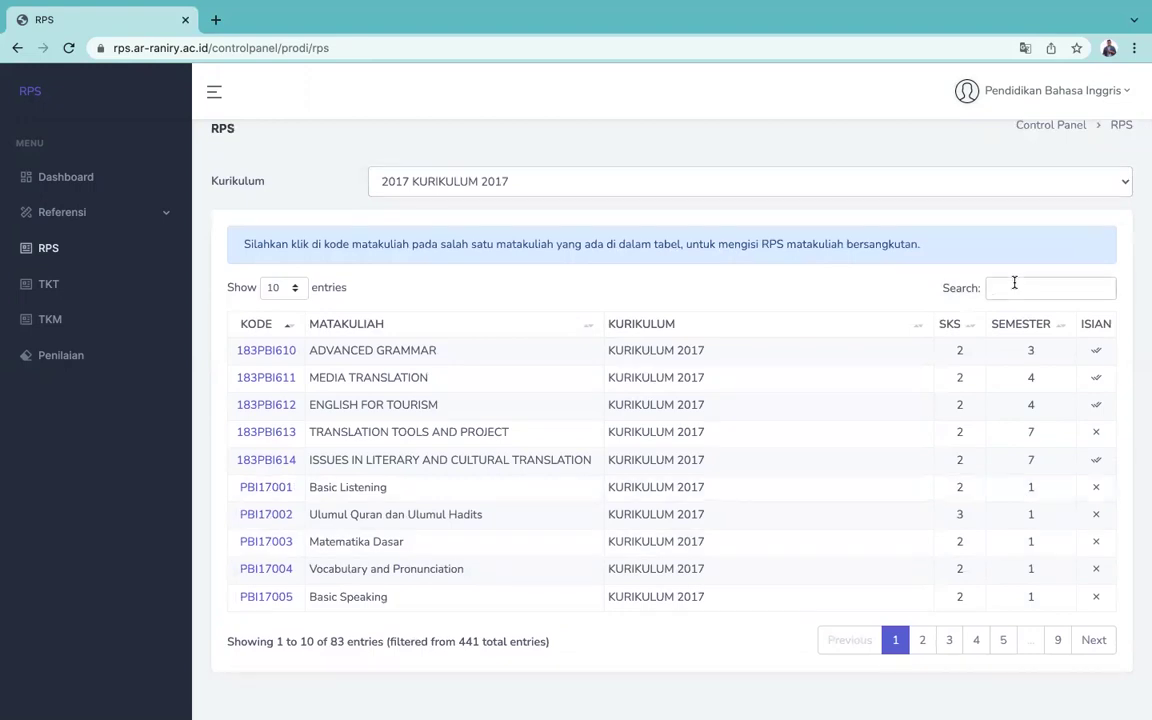
type("5")
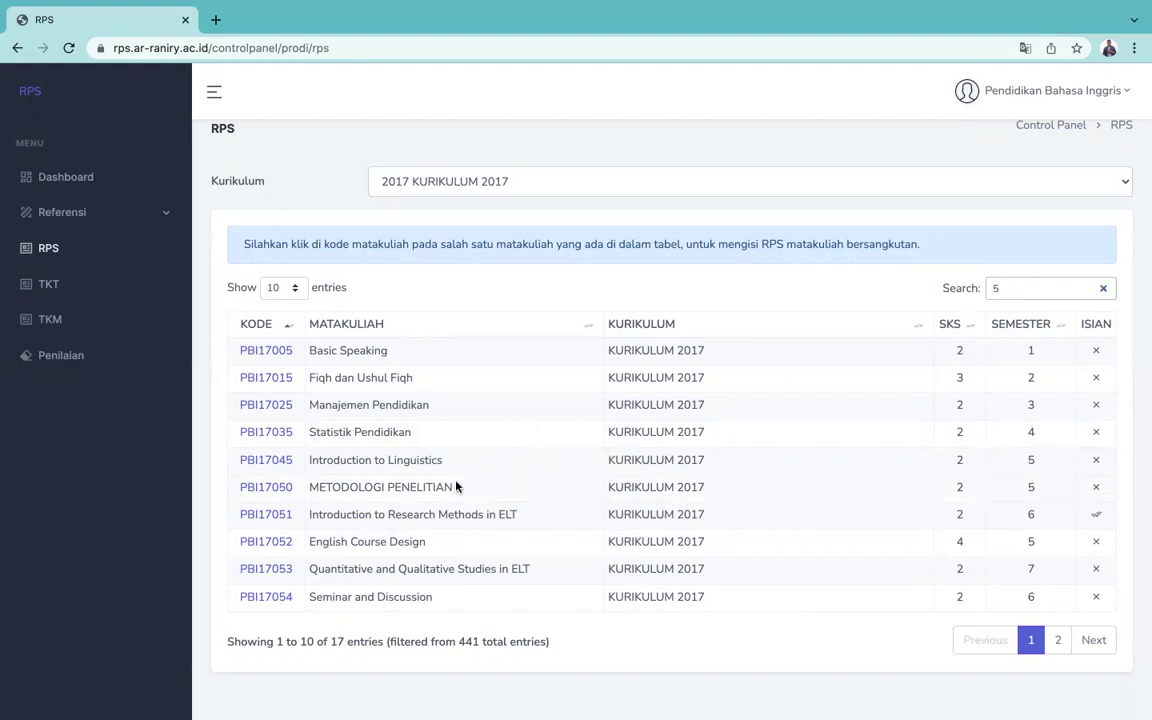
left_click(268, 494)
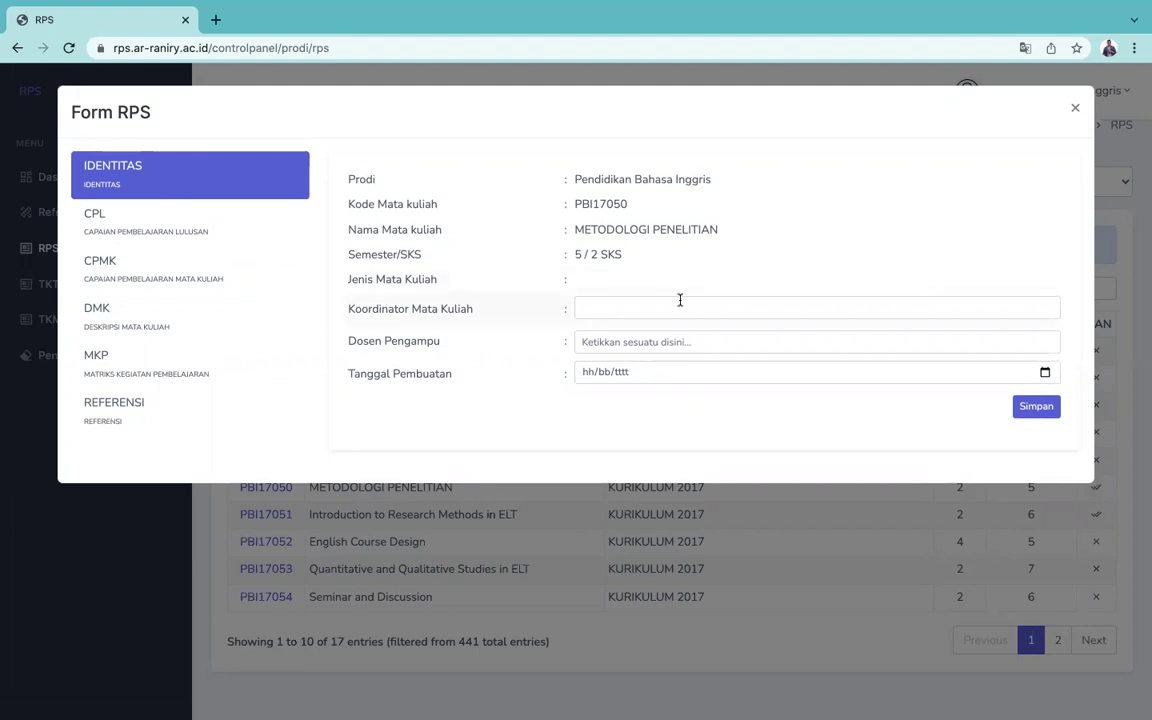
Step: Type a lecturer's name as course coordinator and choose the first staff suggestion
left_click(614, 312)
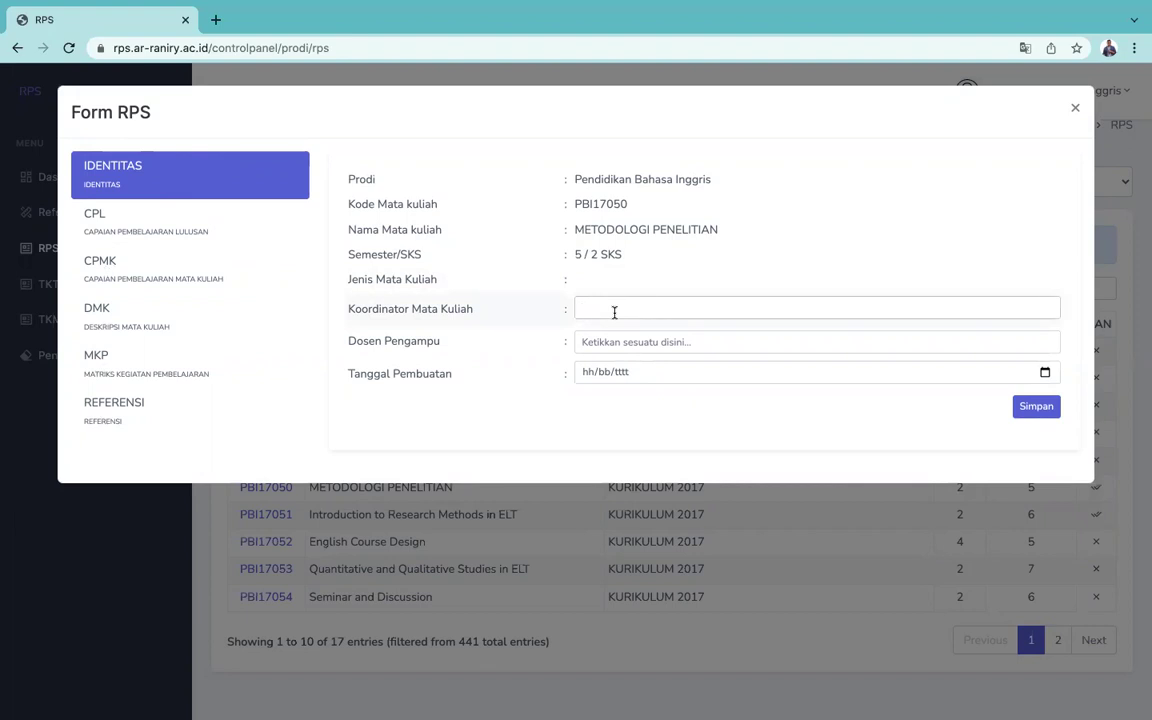
type("Zuld")
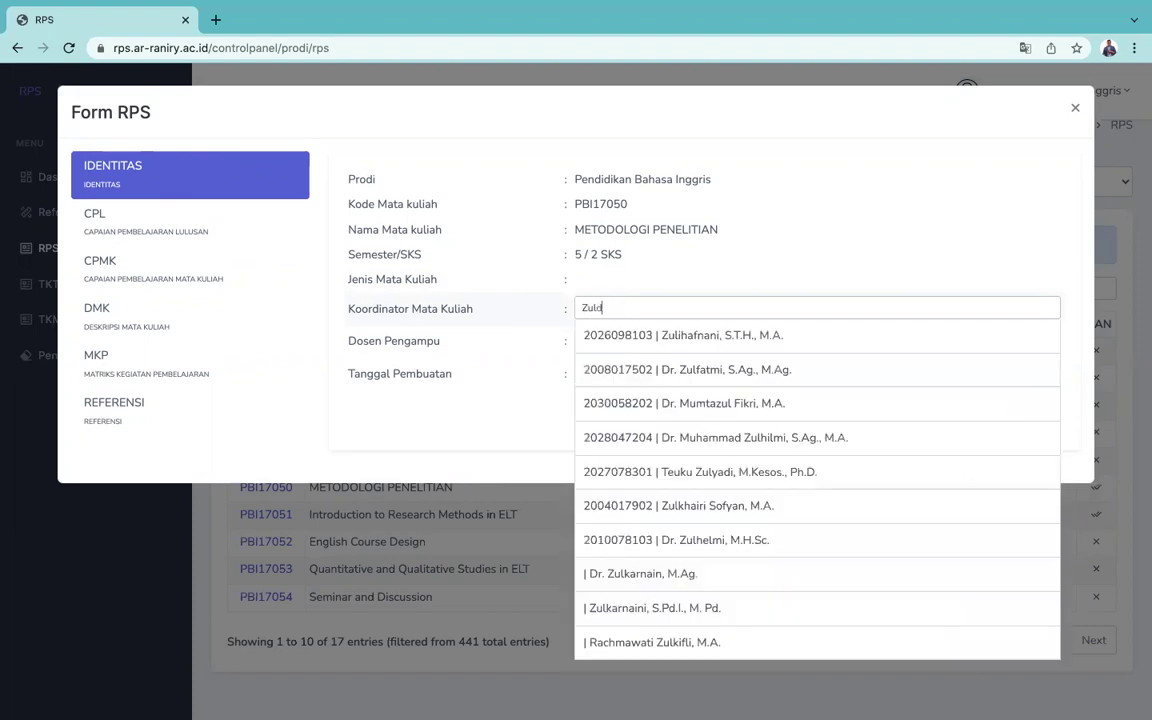
key("BackSpace")
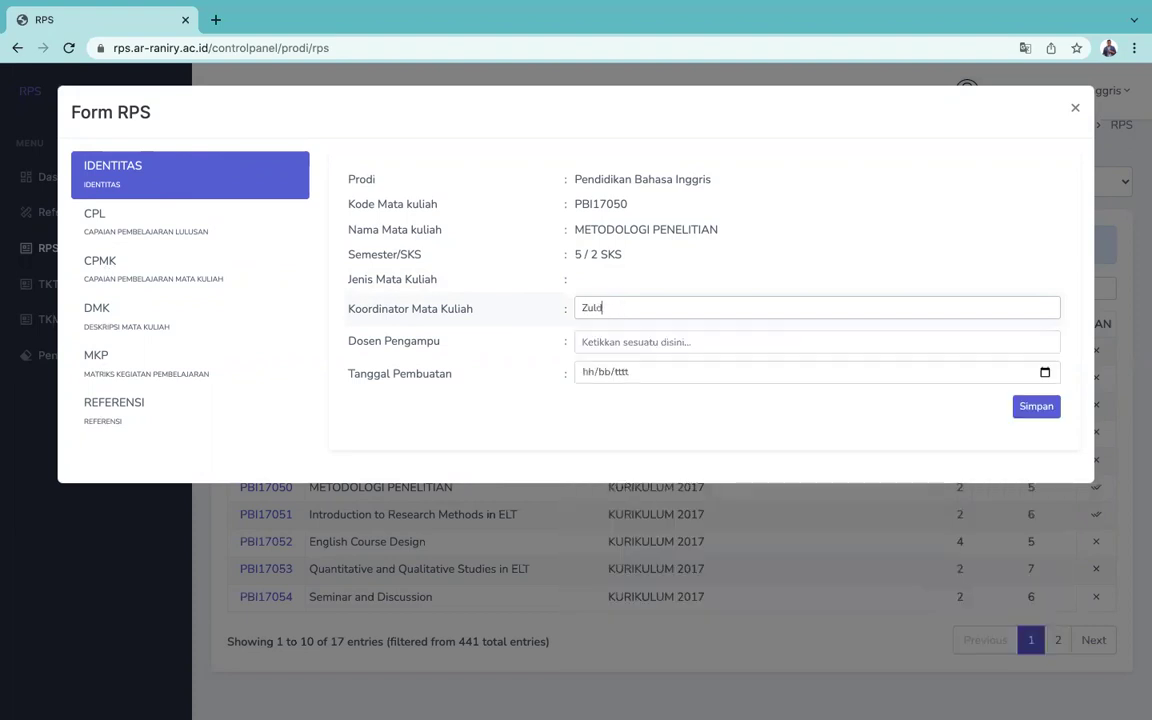
type("fikar")
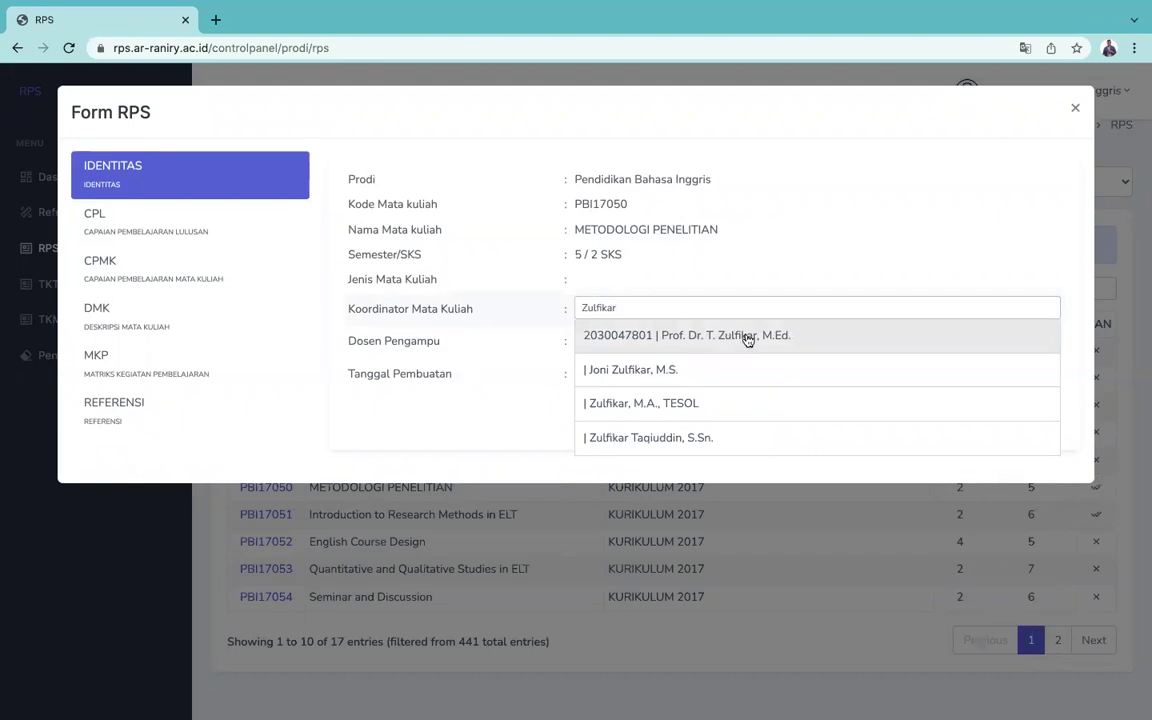
left_click(748, 338)
Step: Enter two teaching lecturers' names, then erase them to leave Dosen Pengampu empty
left_click(651, 347)
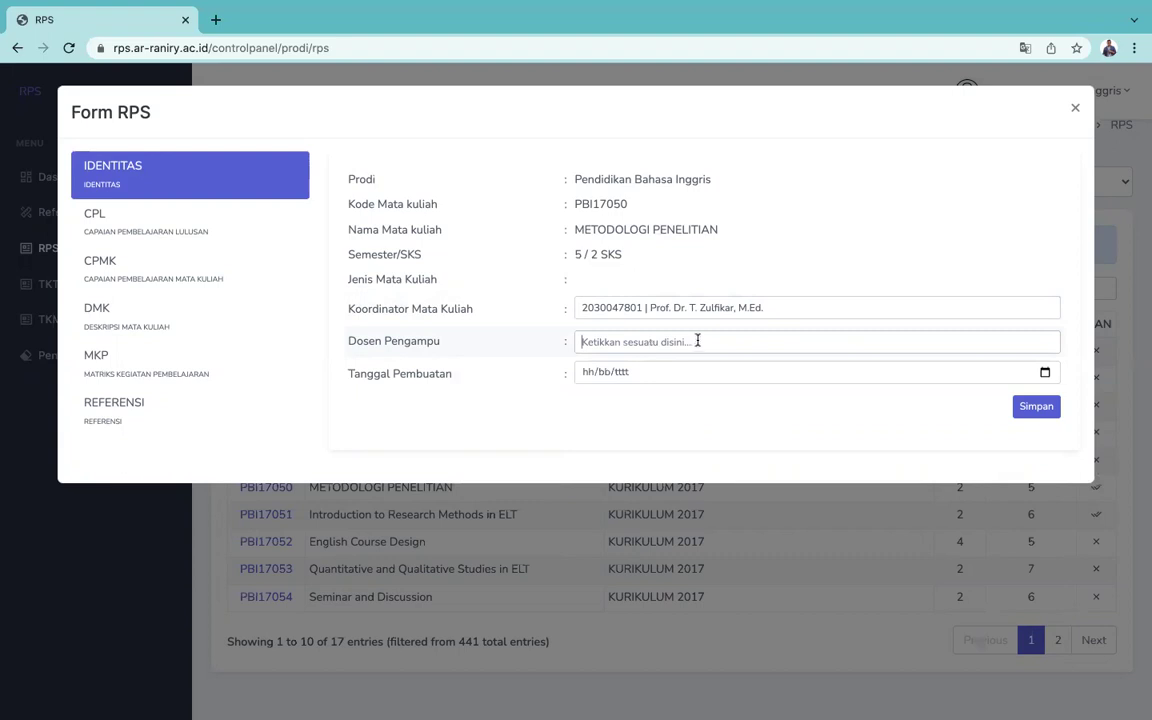
left_click(641, 341)
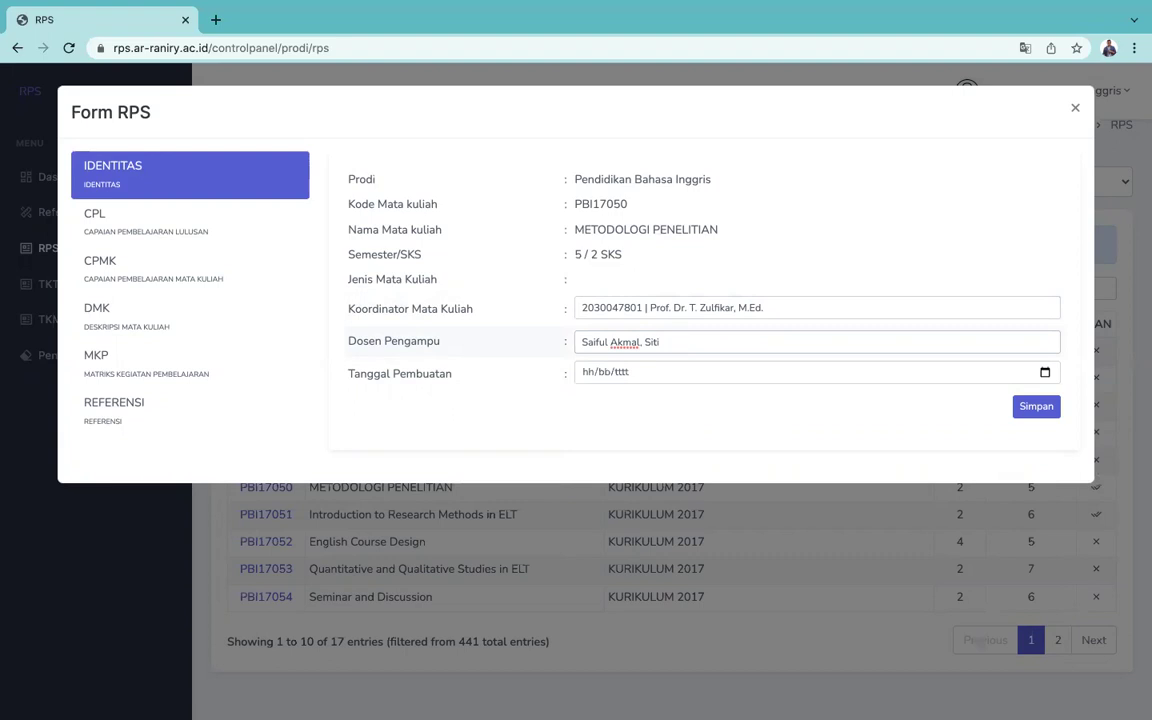
left_click(1045, 372)
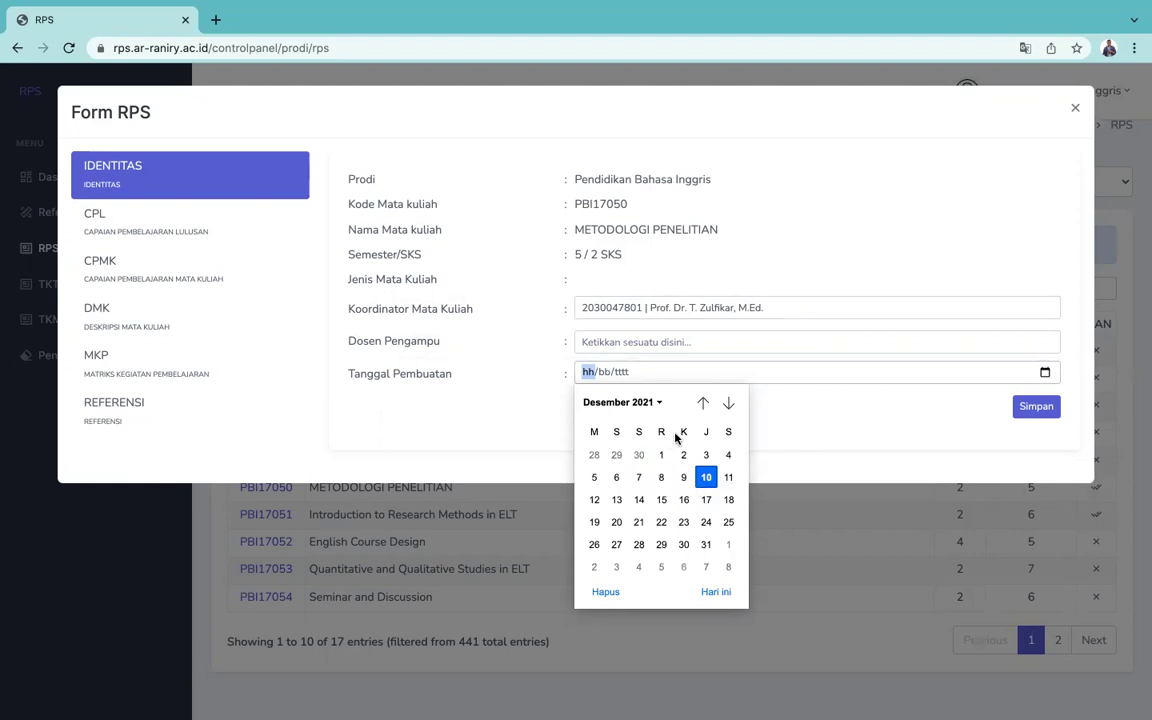
Step: Pick 10 September 2021 as the RPS creation date
left_click(703, 404)
left_click(703, 404)
left_click(703, 404)
left_click(703, 404)
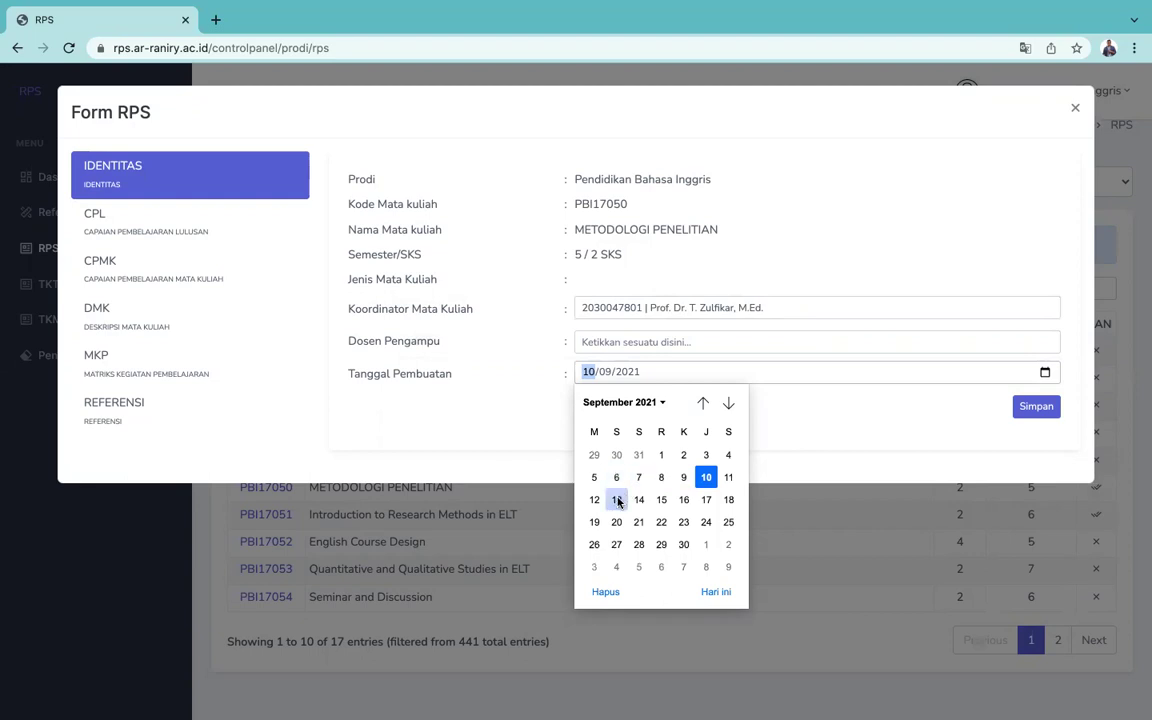
left_click(812, 424)
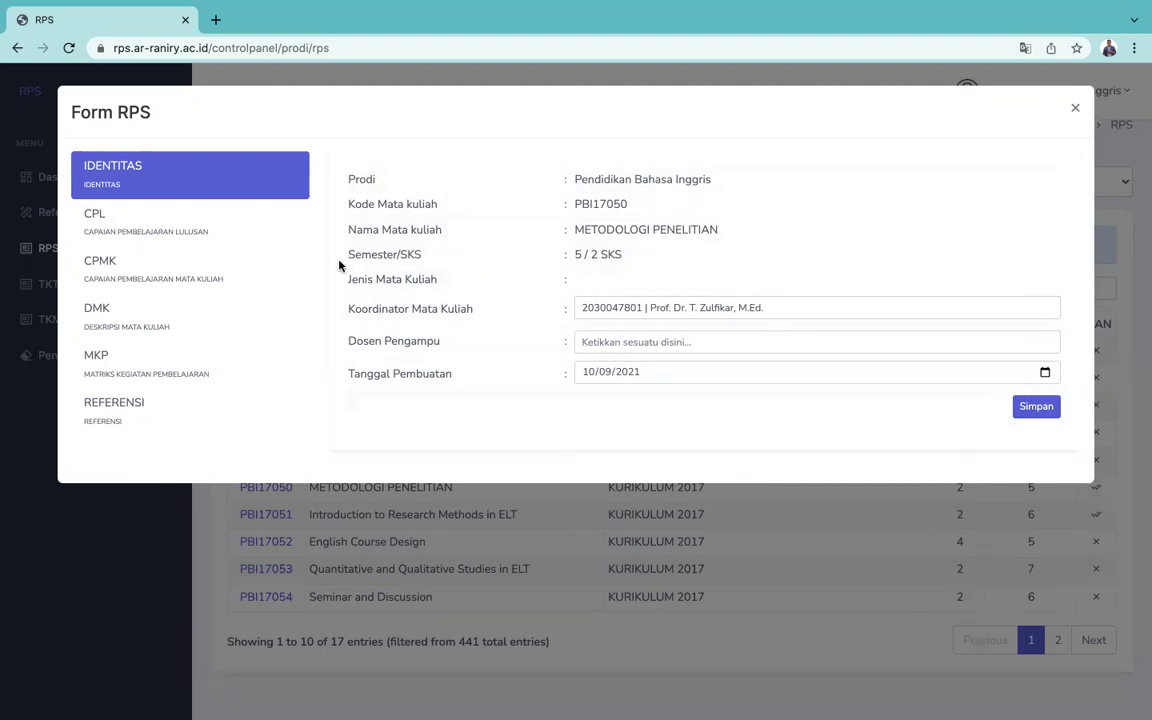
Step: In CPL, add two Sikap statements, including the one on upholding humanity values
left_click(148, 232)
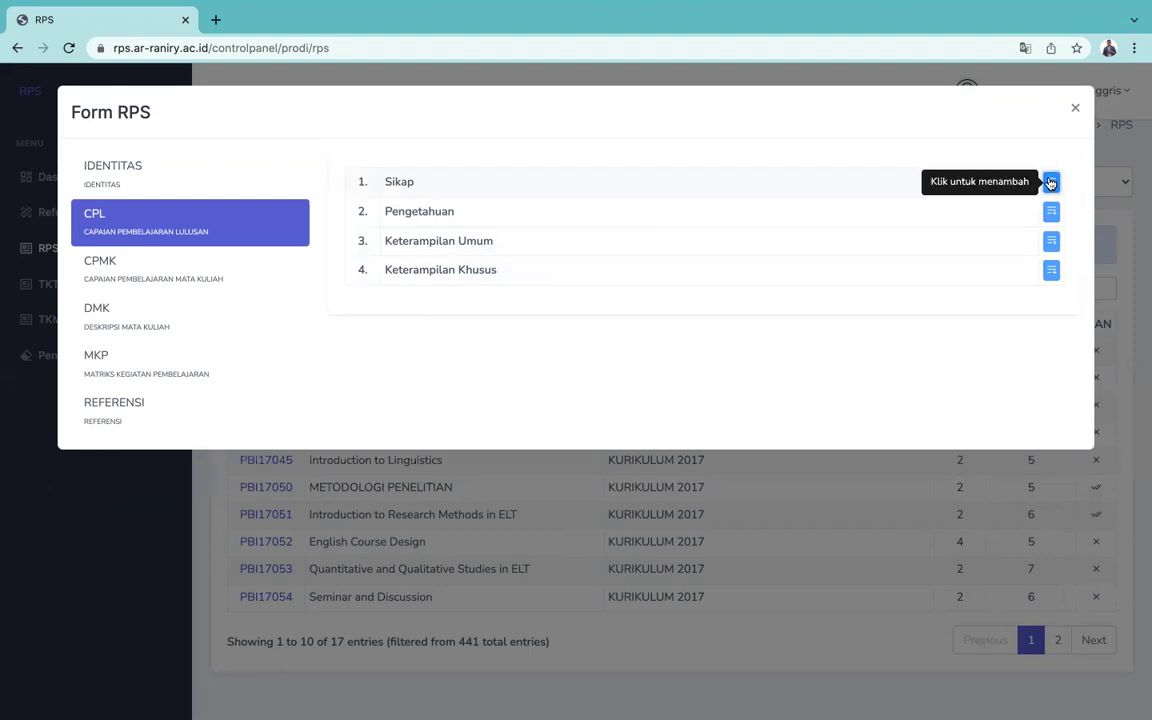
left_click(1050, 183)
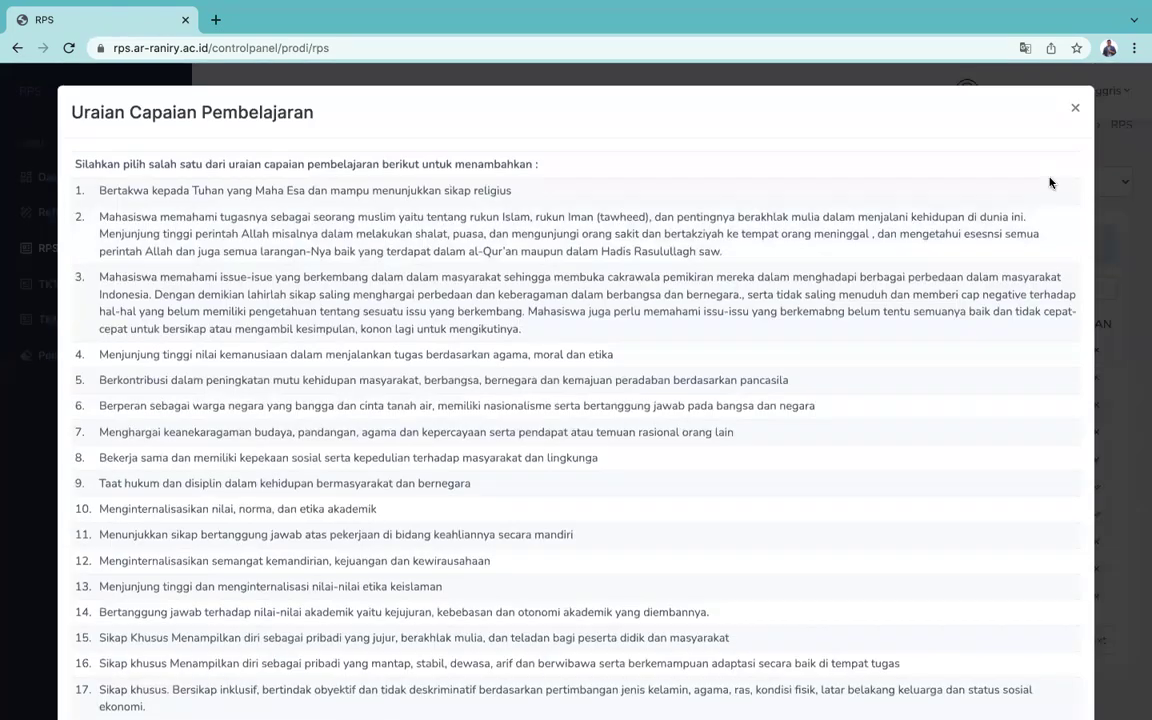
left_click(310, 193)
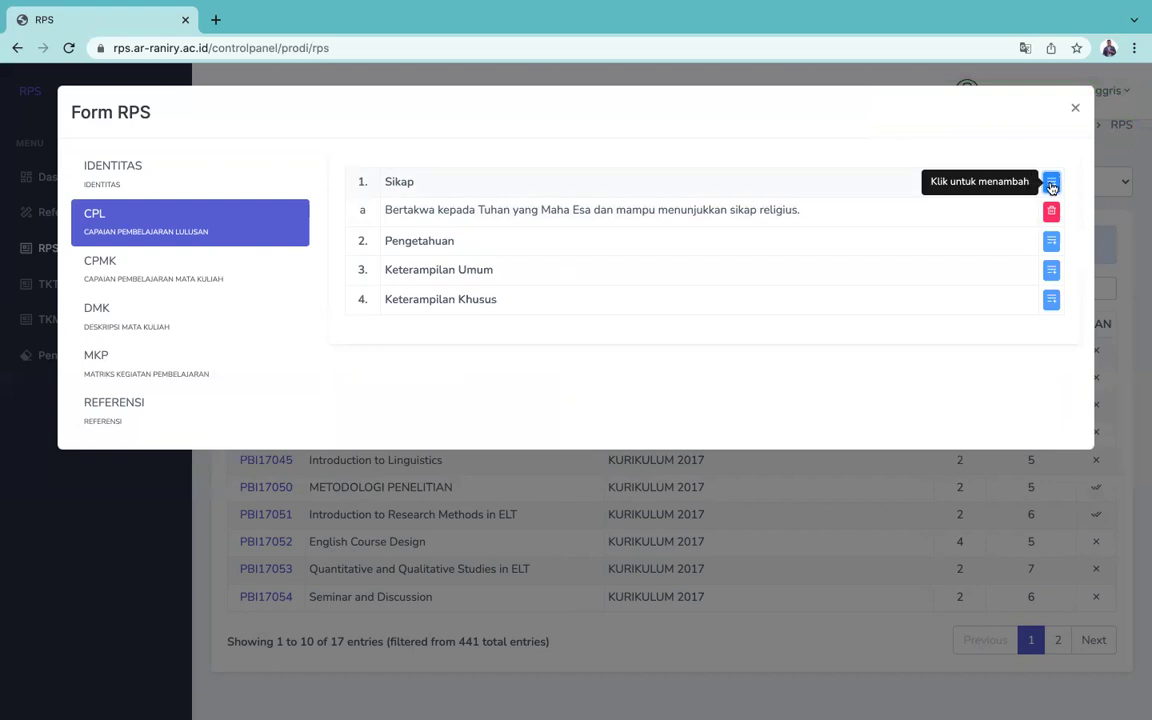
left_click(1051, 184)
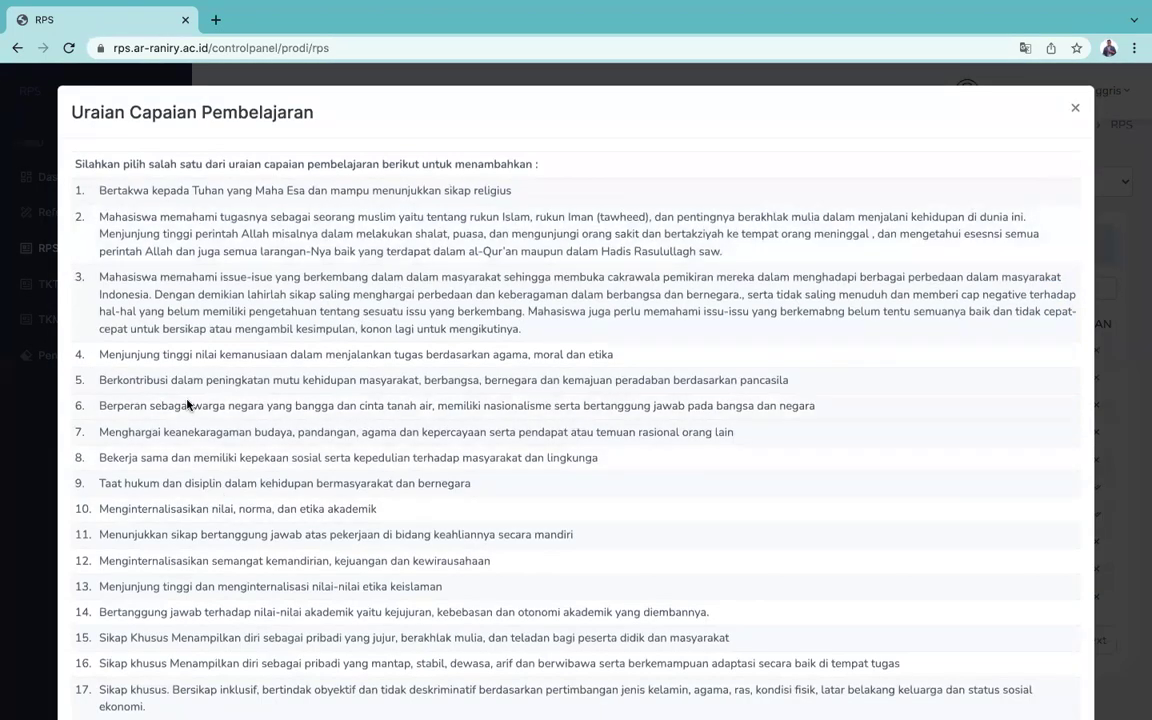
left_click(169, 360)
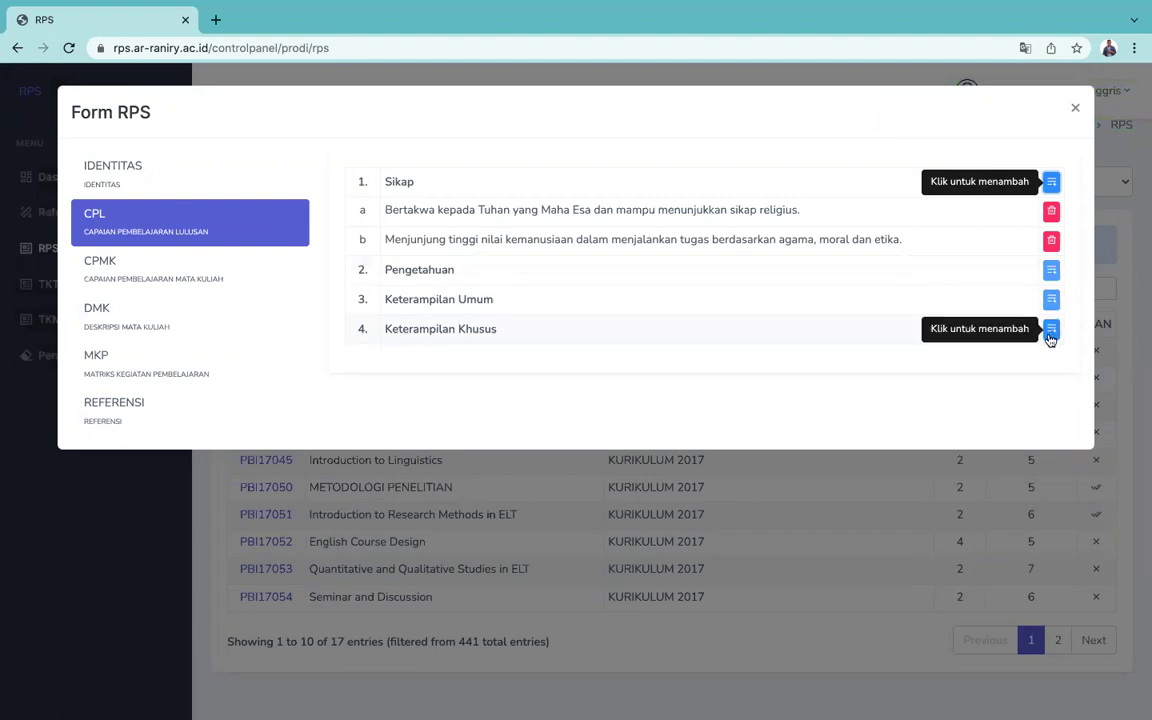
left_click(157, 276)
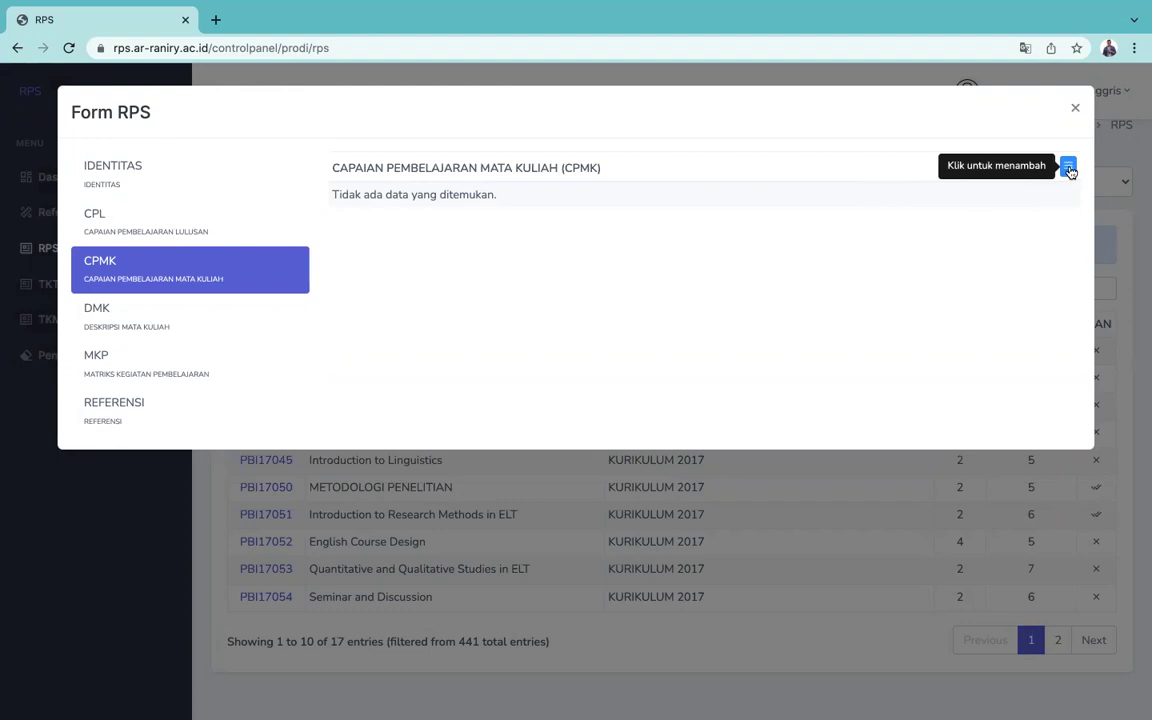
Step: Start a new CPMK entry, preview its list styles, discard it unsaved, and view DMK
left_click(1068, 167)
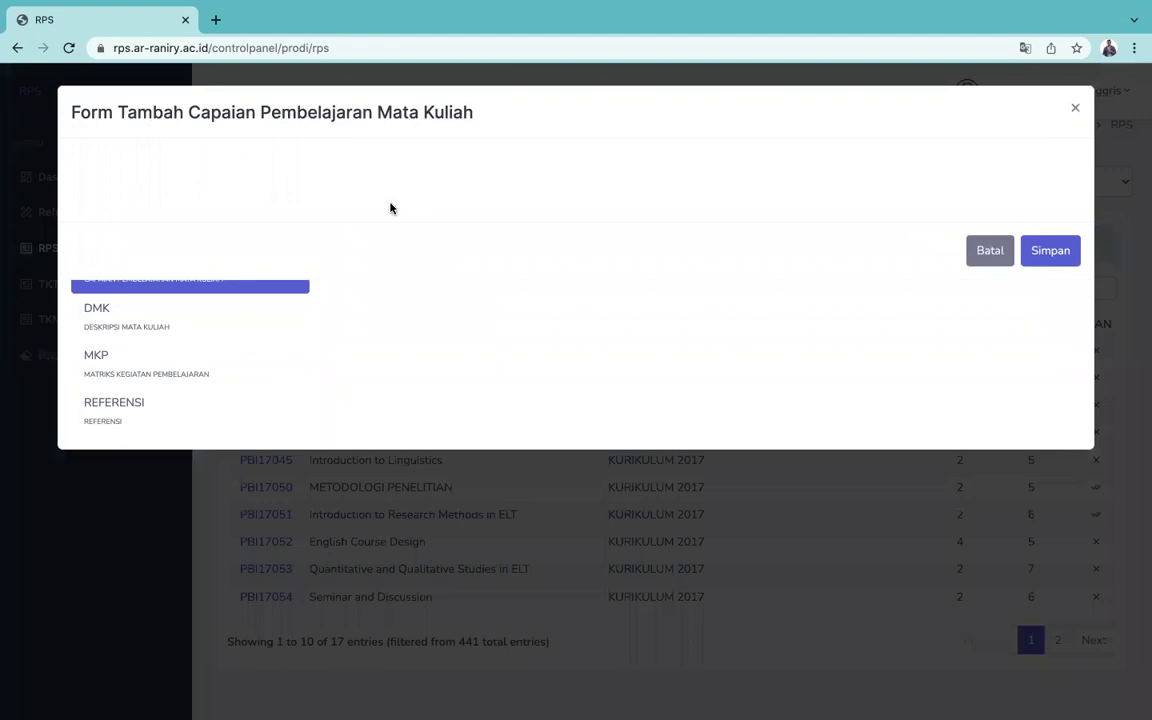
left_click(144, 202)
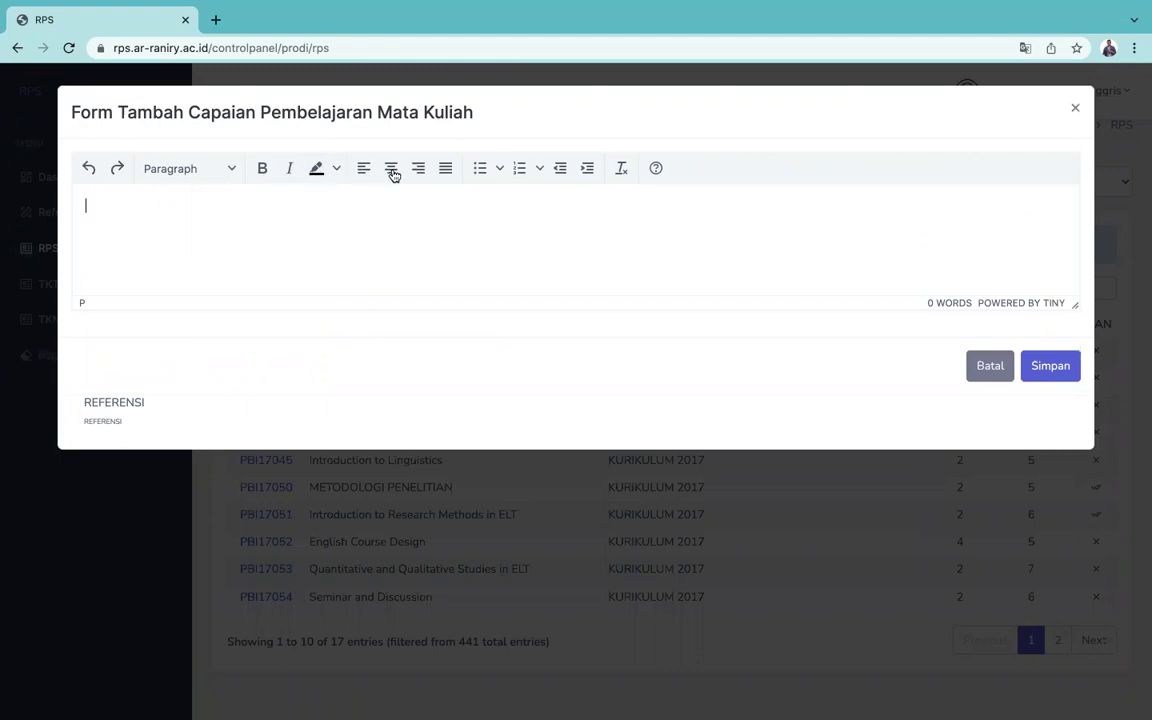
left_click(500, 168)
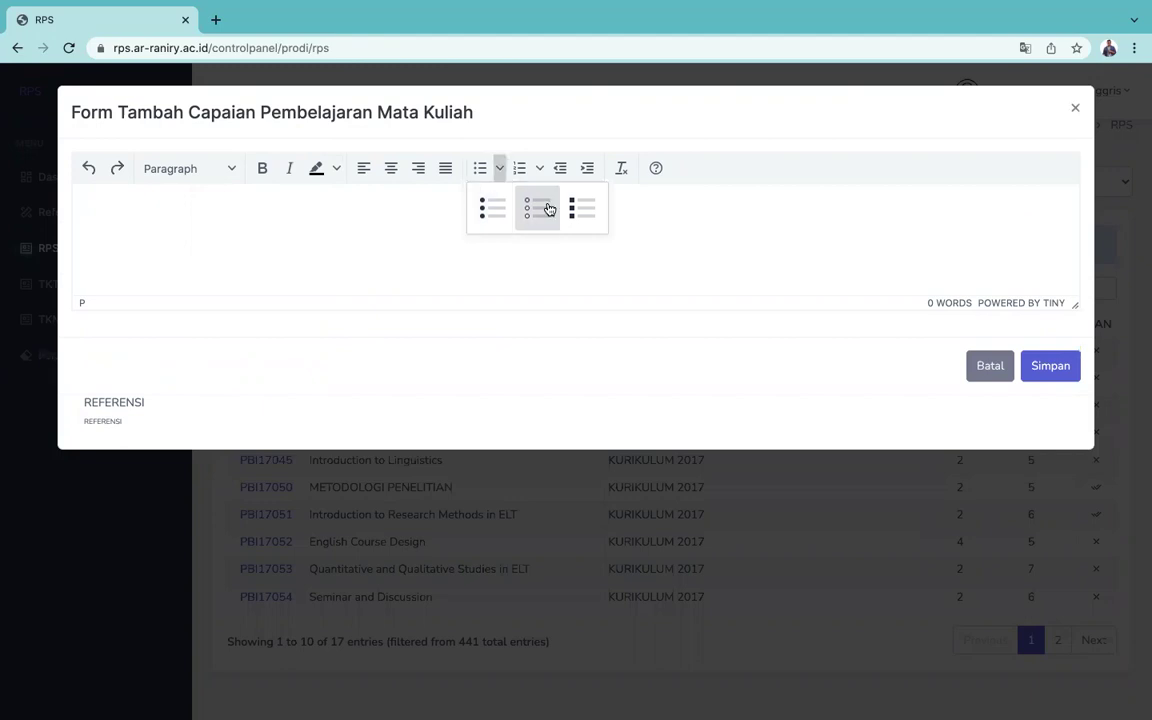
left_click(540, 168)
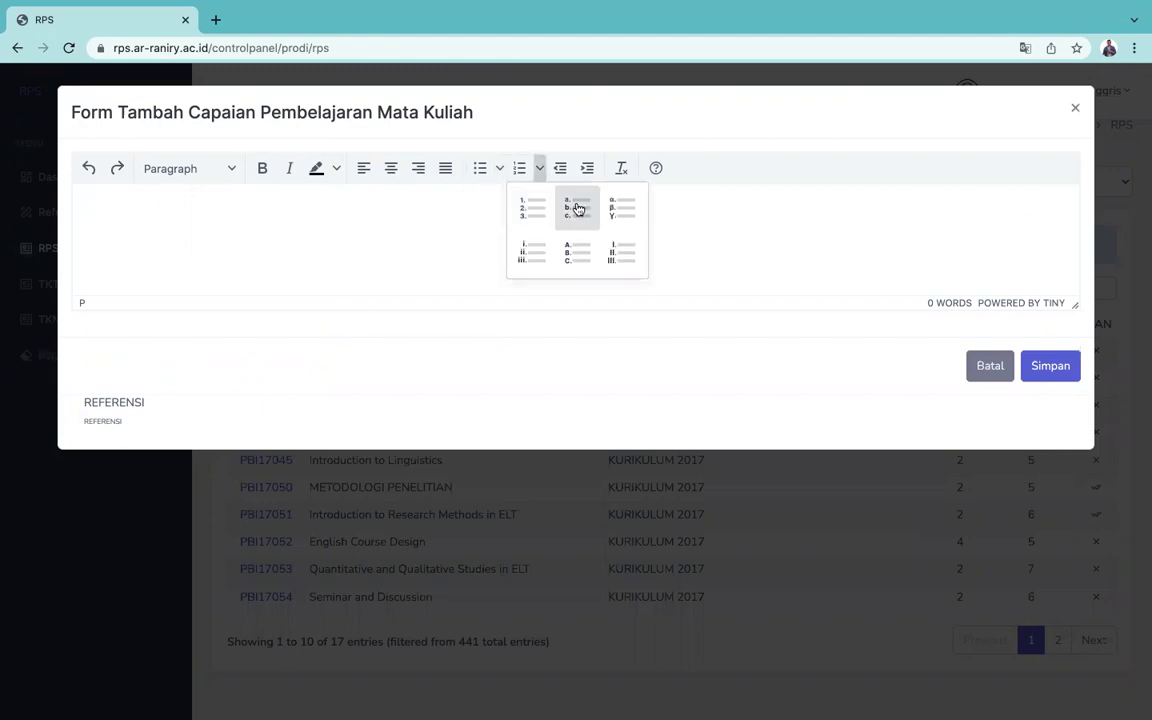
left_click(380, 200)
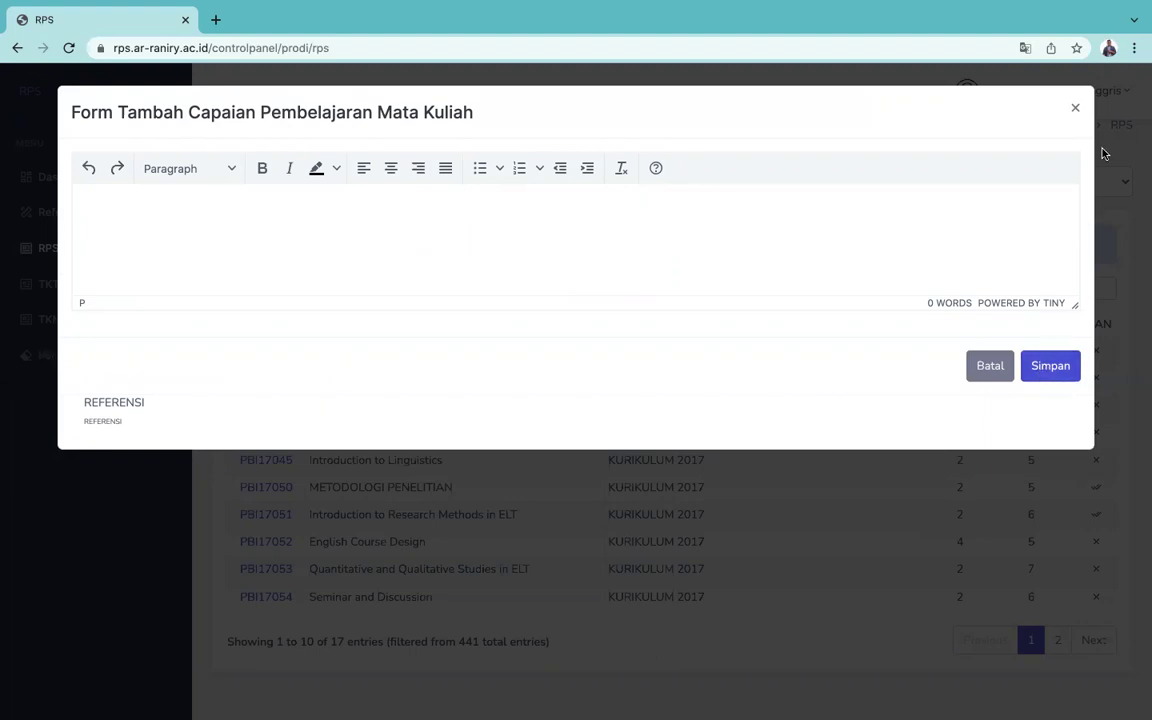
left_click(1076, 111)
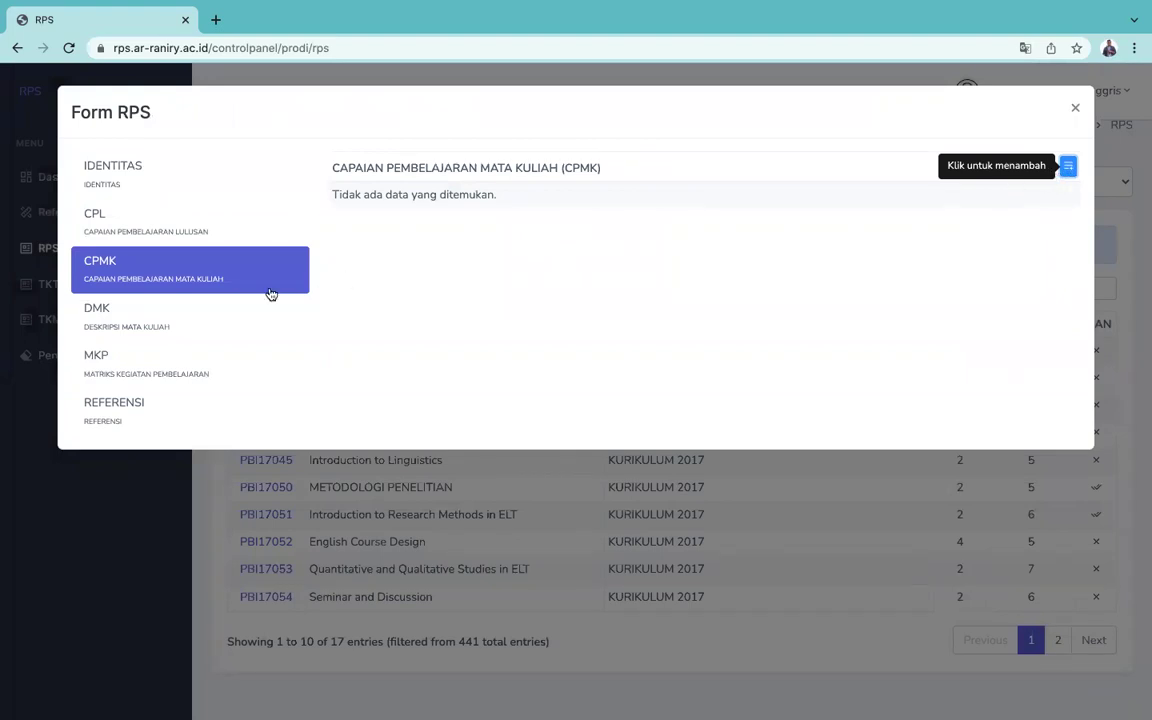
left_click(166, 325)
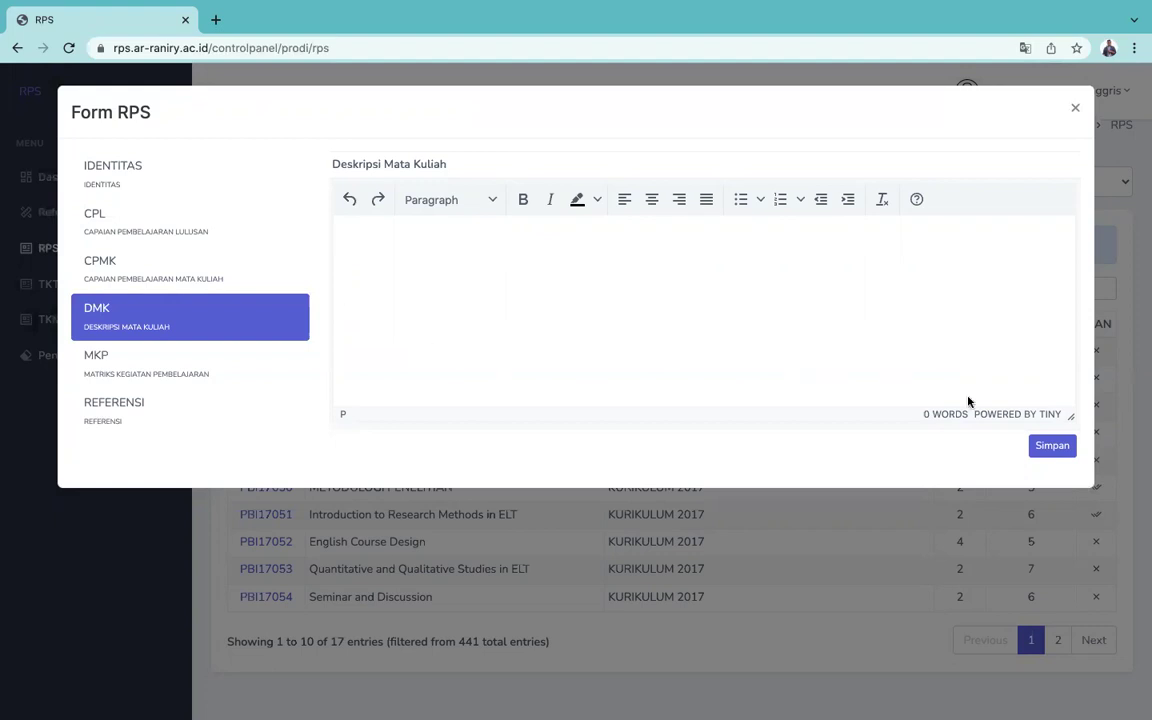
Step: Open the MKP matrix and scroll through the empty Pertemuan ke 1 form
left_click(177, 373)
scroll(578, 499, "down", 2)
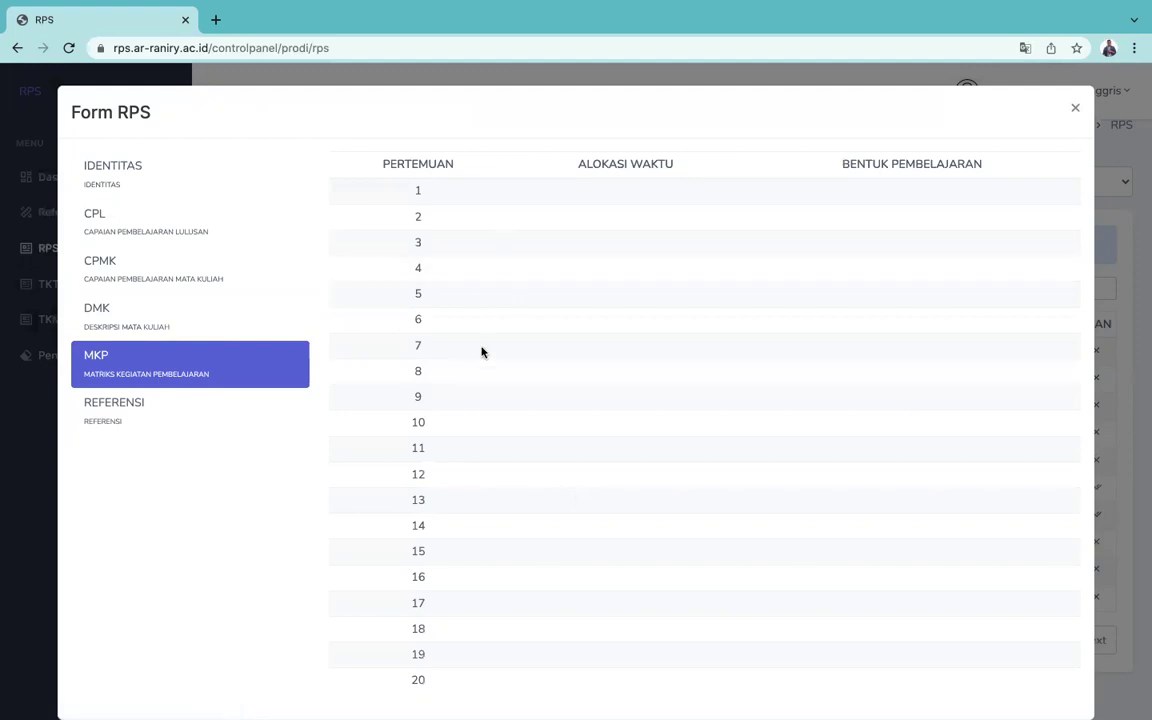
scroll(481, 352, "down", 2)
left_click(458, 192)
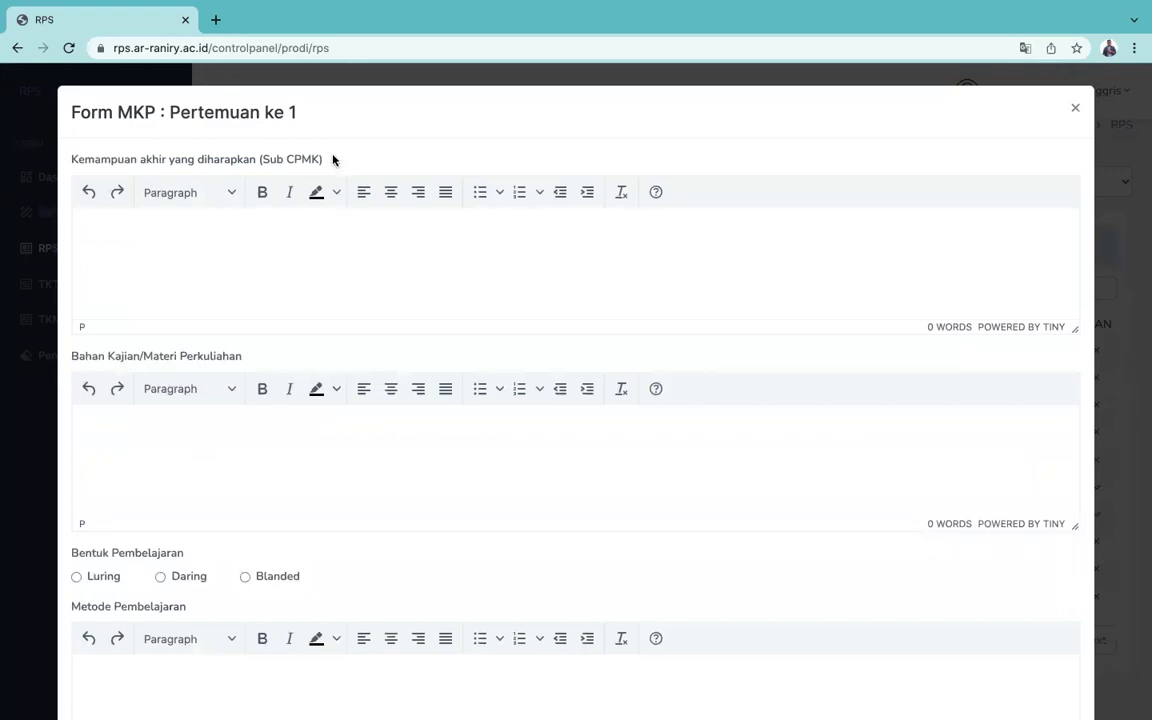
scroll(172, 404, "down", 3)
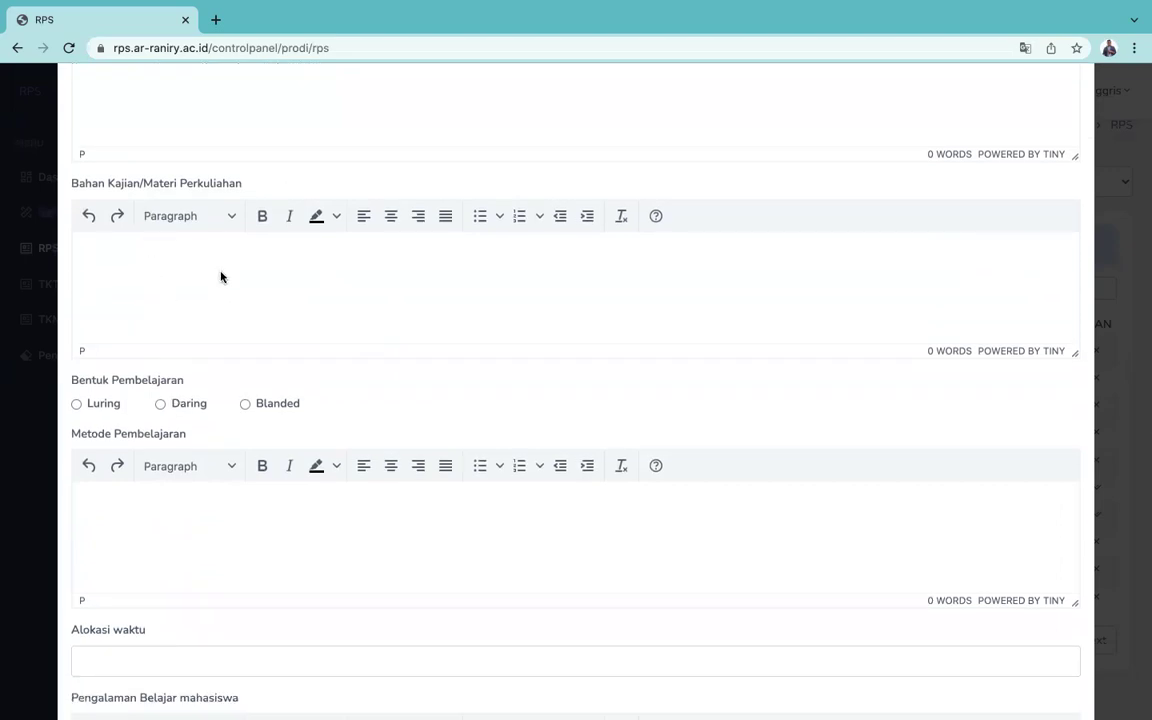
scroll(221, 270, "up", 2)
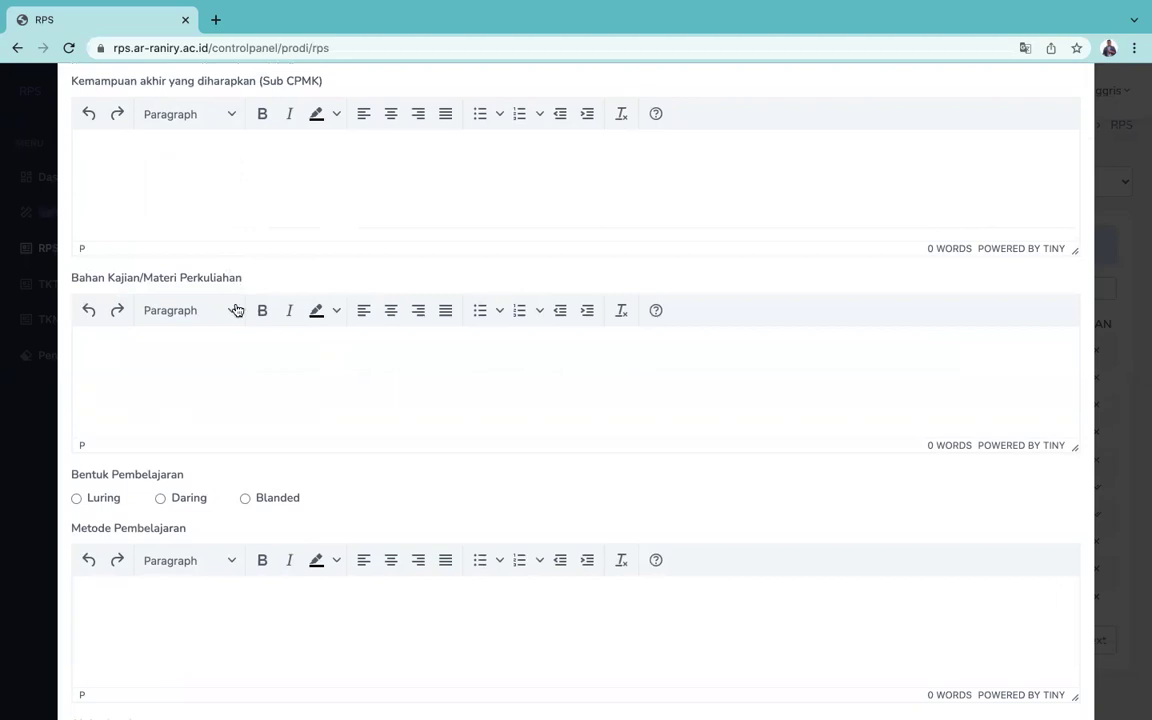
scroll(228, 396, "down", 2)
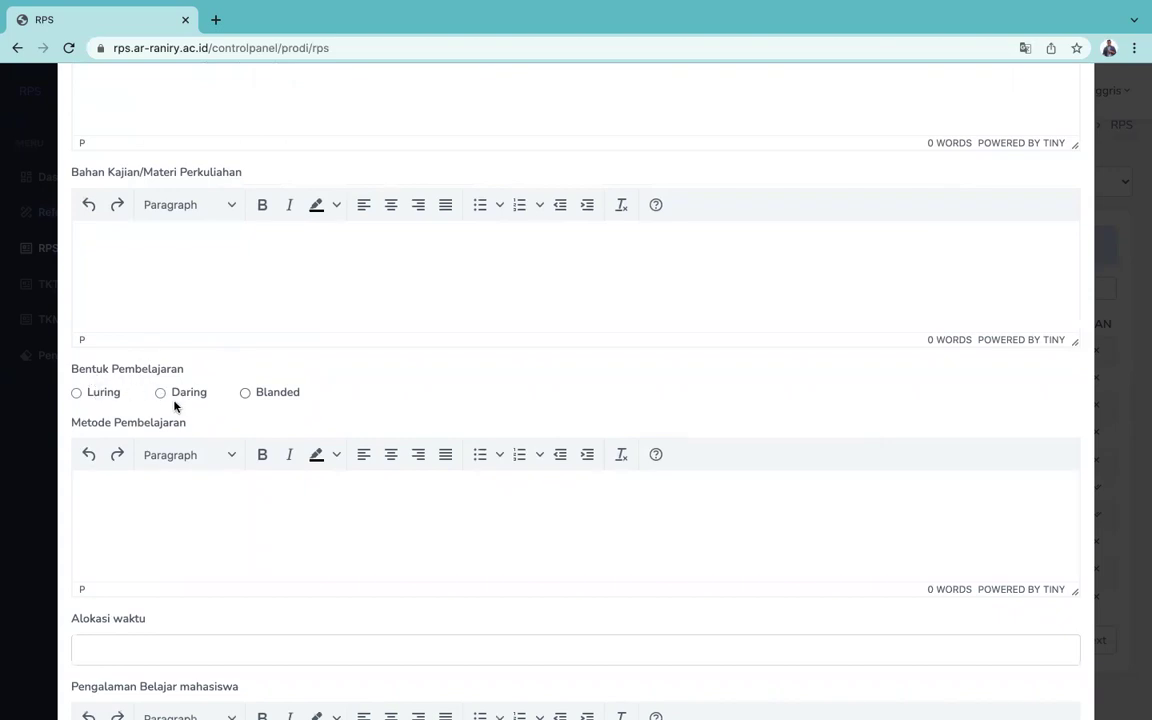
scroll(175, 405, "down", 1)
left_click(160, 330)
scroll(110, 470, "down", 3)
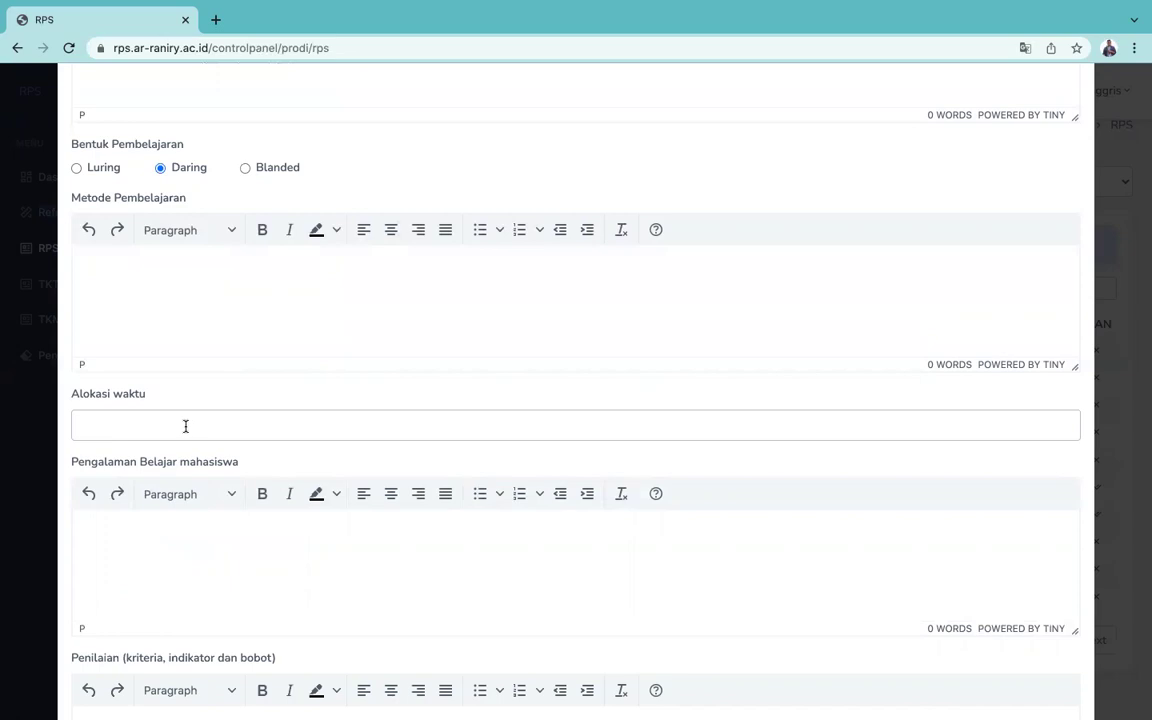
type("3 x 170 menit")
left_click(88, 428)
key("BackSpace")
type("2")
scroll(155, 425, "down", 5)
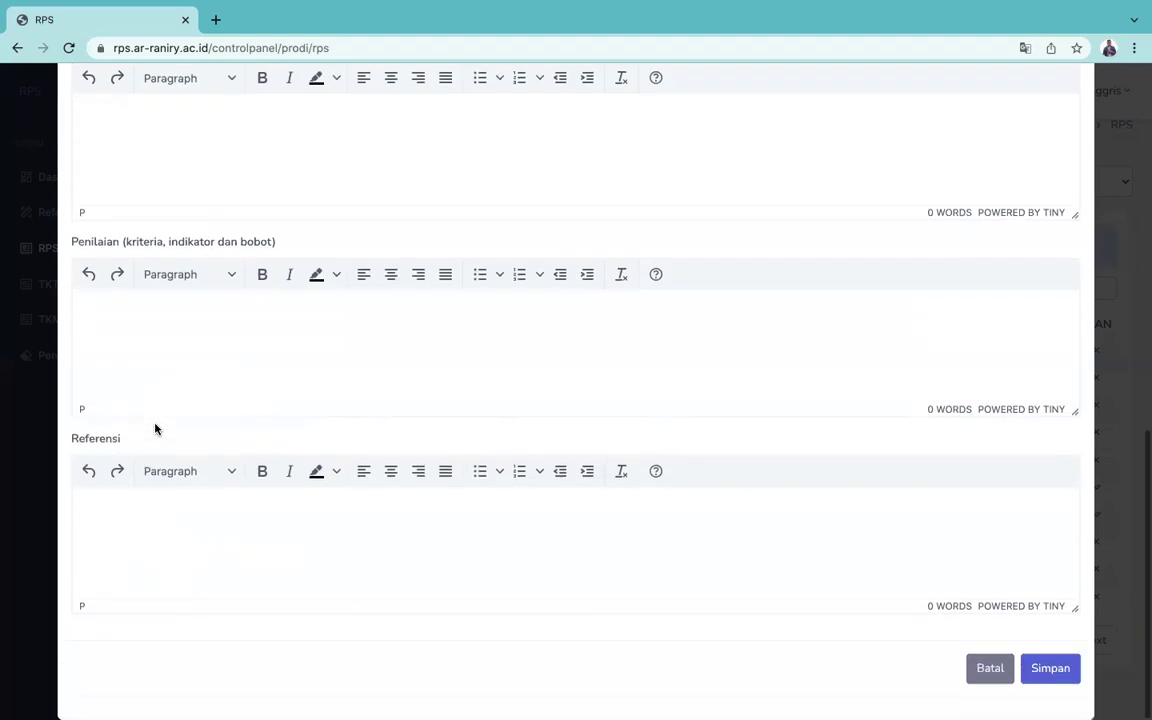
left_click(94, 505)
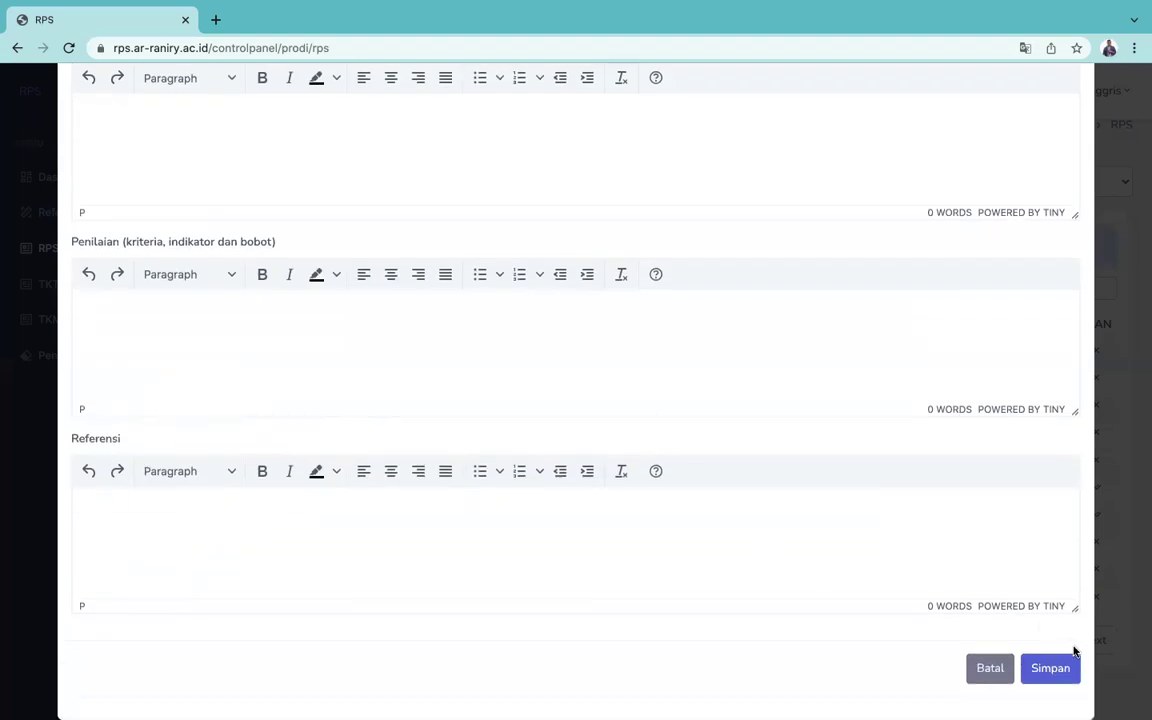
left_click(990, 669)
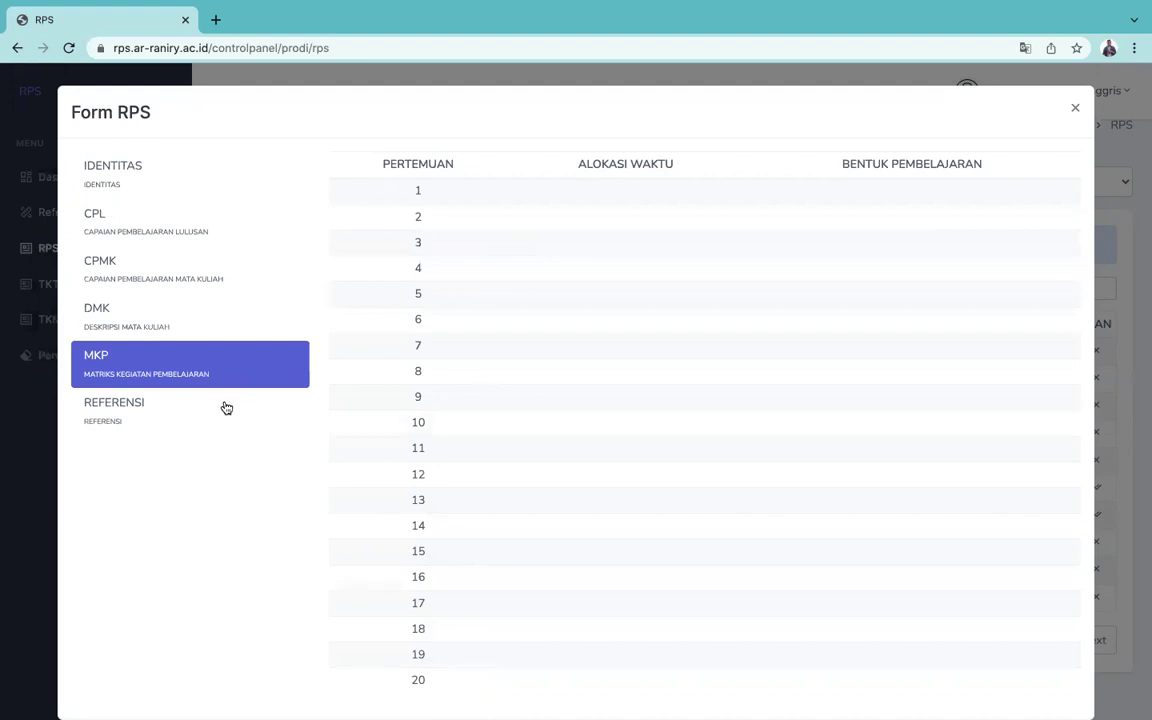
Step: Open REFERENSI, open and cancel the Wajib references form, then close Form RPS unsaved
left_click(141, 418)
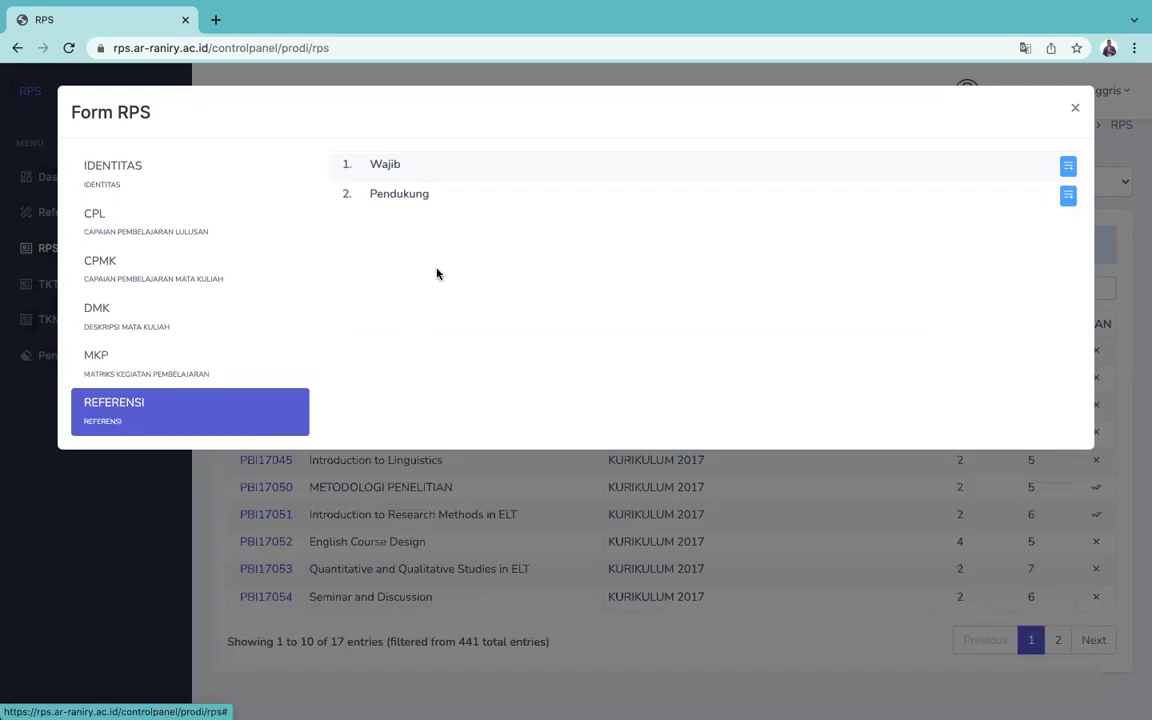
left_click(1069, 168)
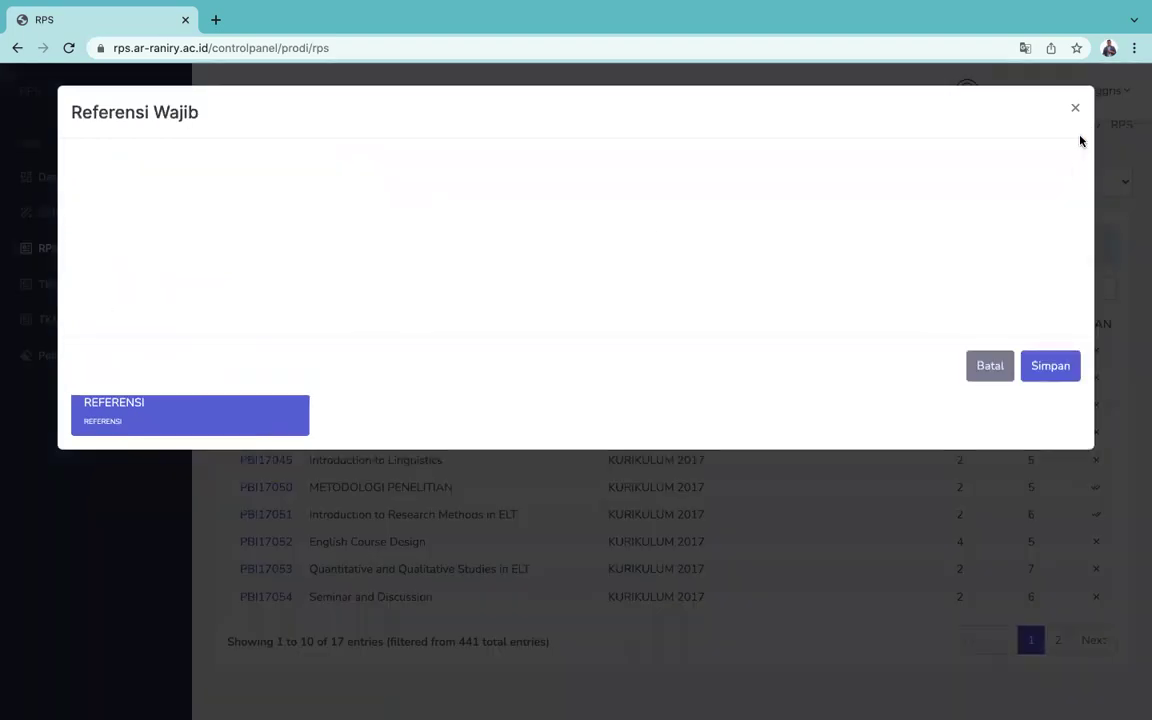
left_click(1075, 108)
left_click(1068, 167)
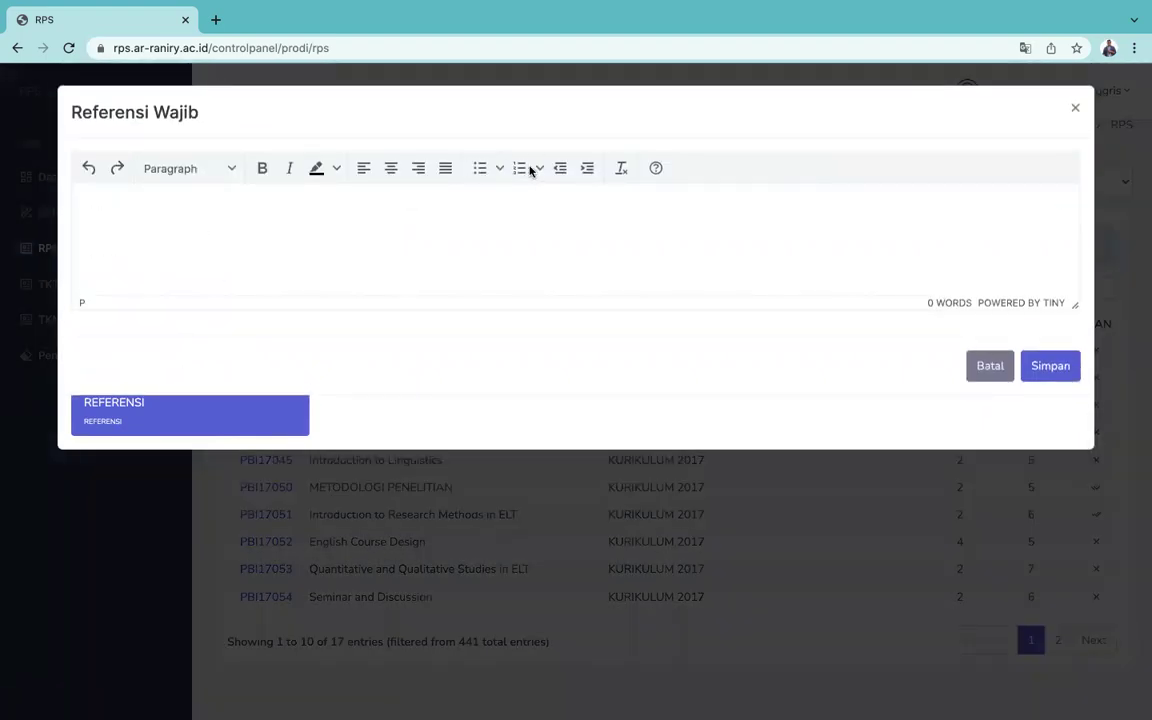
left_click(537, 169)
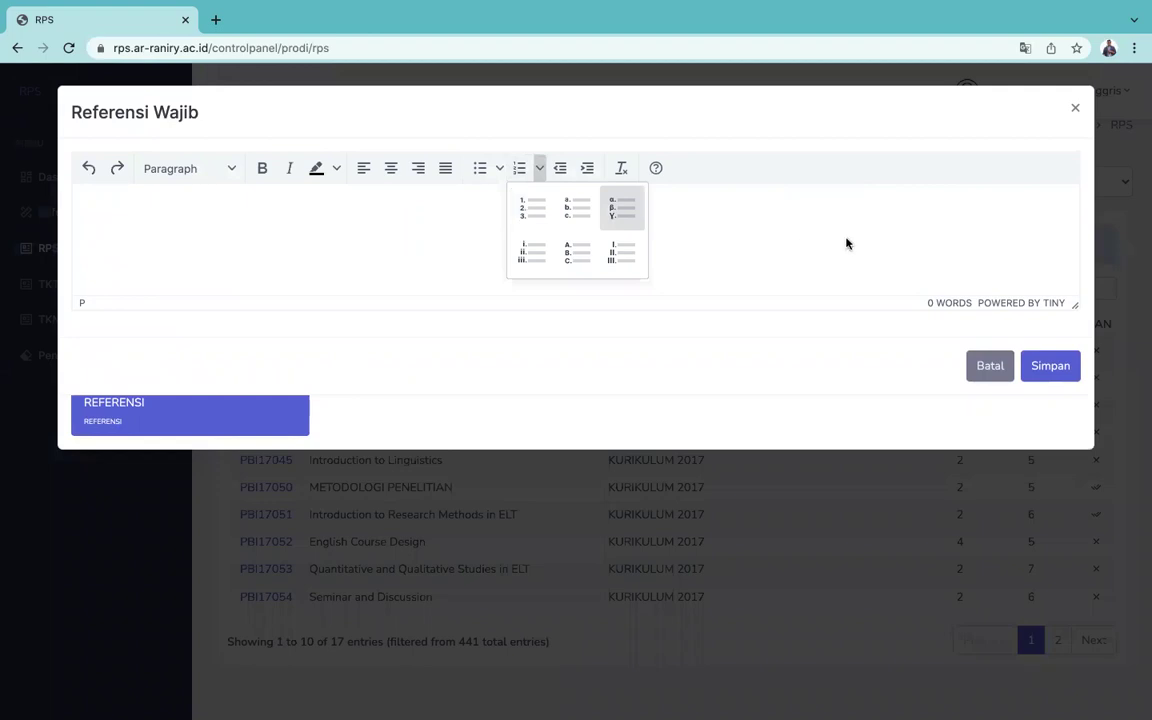
left_click(988, 366)
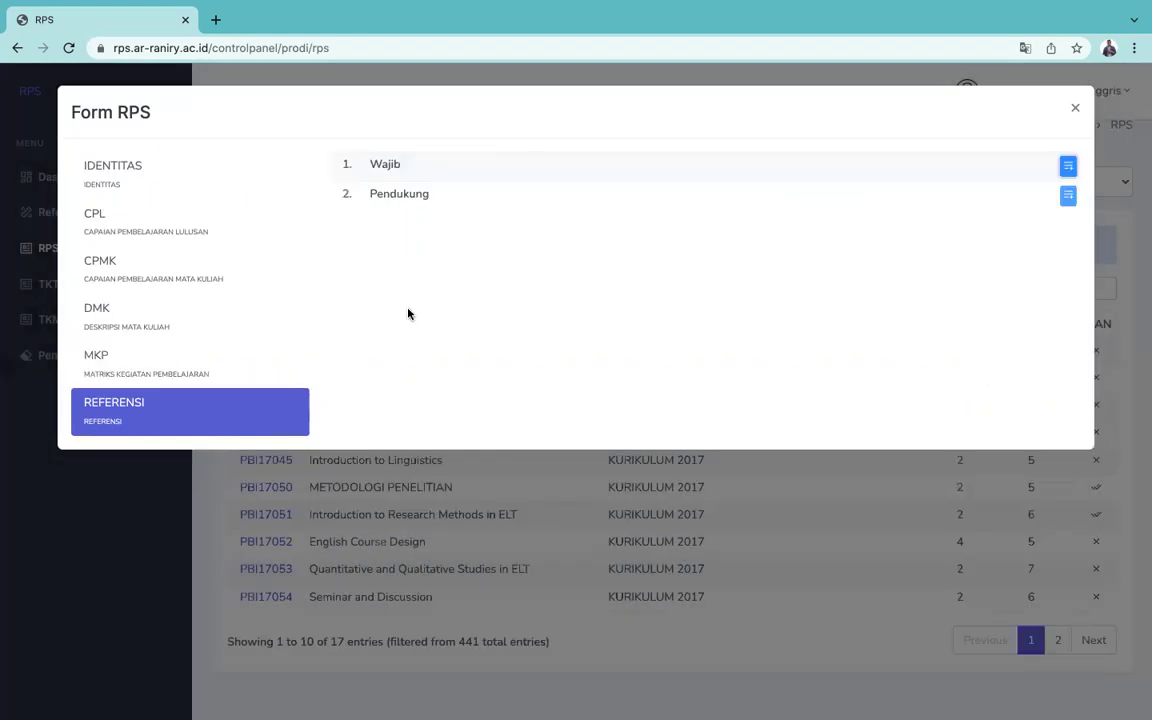
left_click(1077, 109)
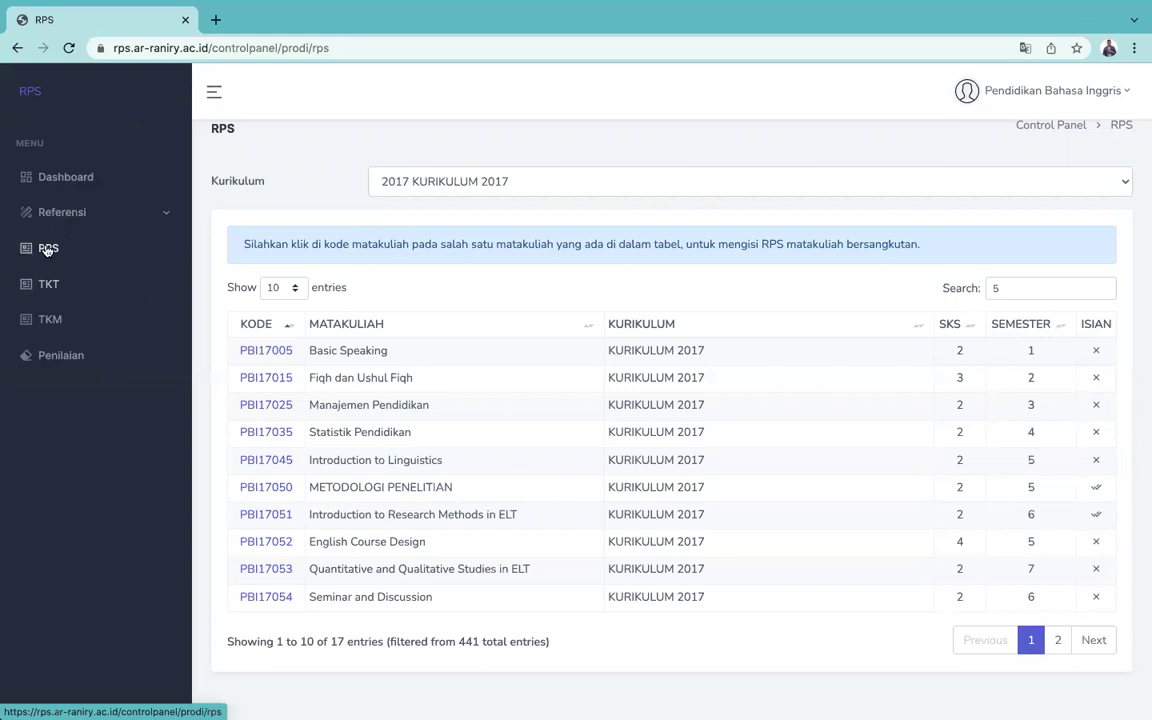
Step: On the TKT page, filter courses to 2017 KURIKULUM 2017 and search '5'
left_click(47, 285)
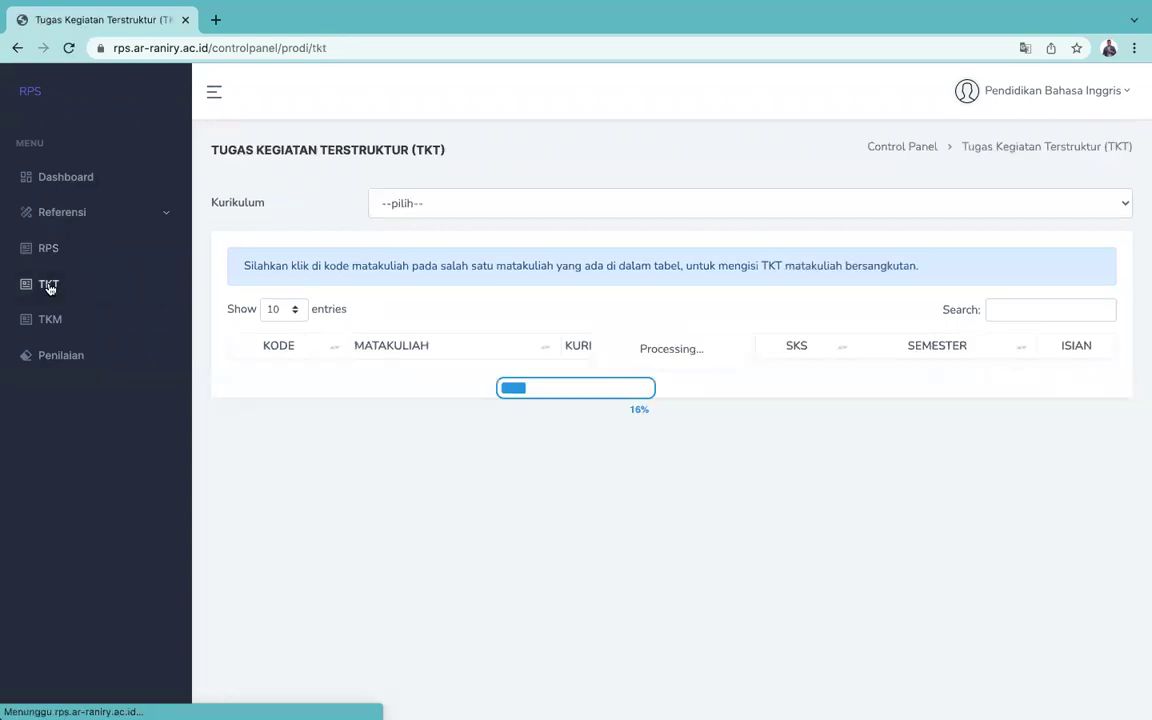
left_click(527, 202)
left_click(455, 264)
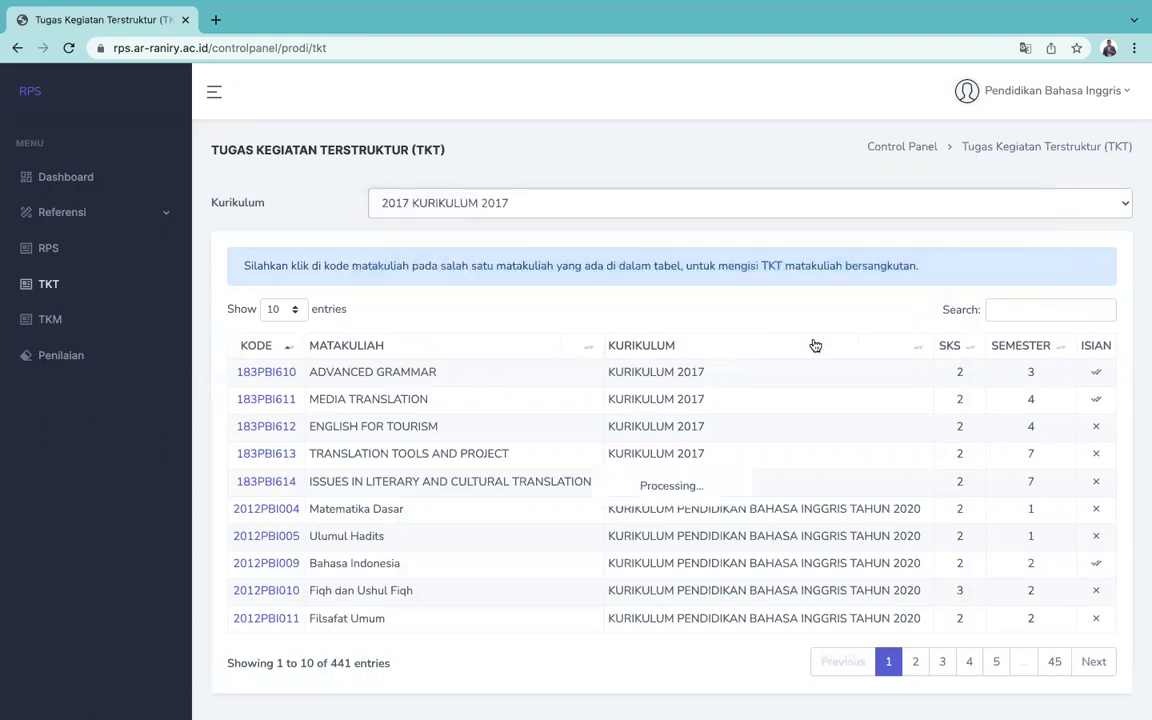
left_click(1033, 309)
type("5")
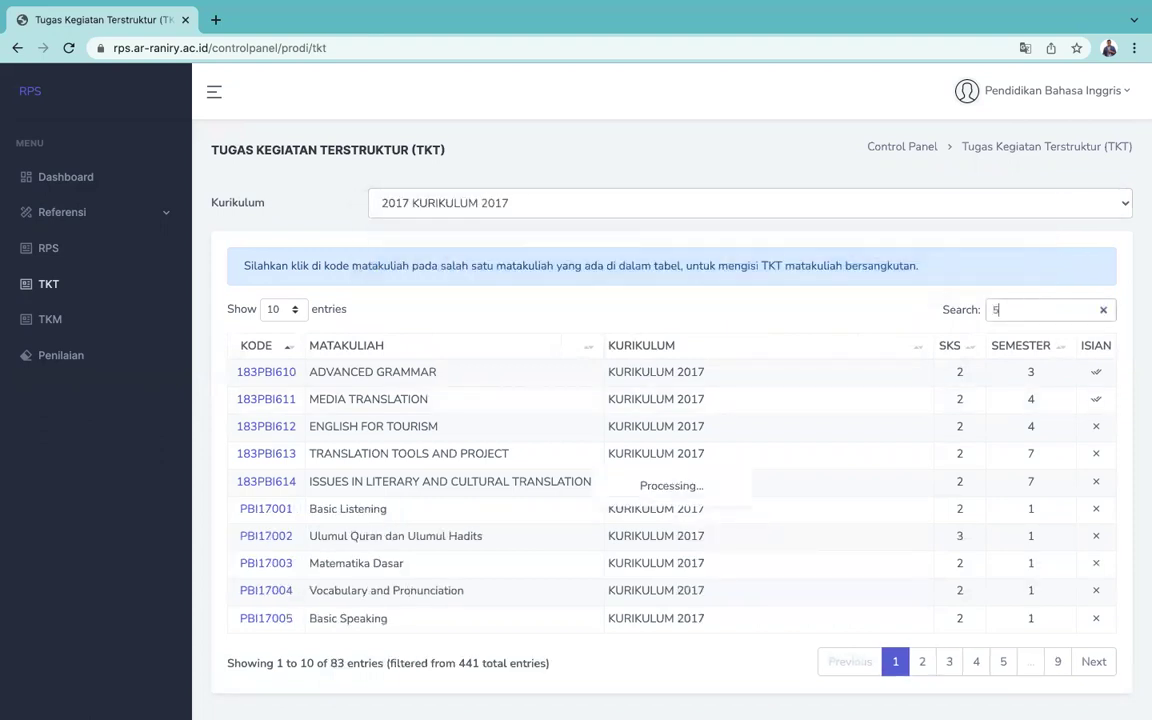
Step: Open the PBI17050 TKT form and leave the Tujuan Tugas editor without saving
left_click(266, 509)
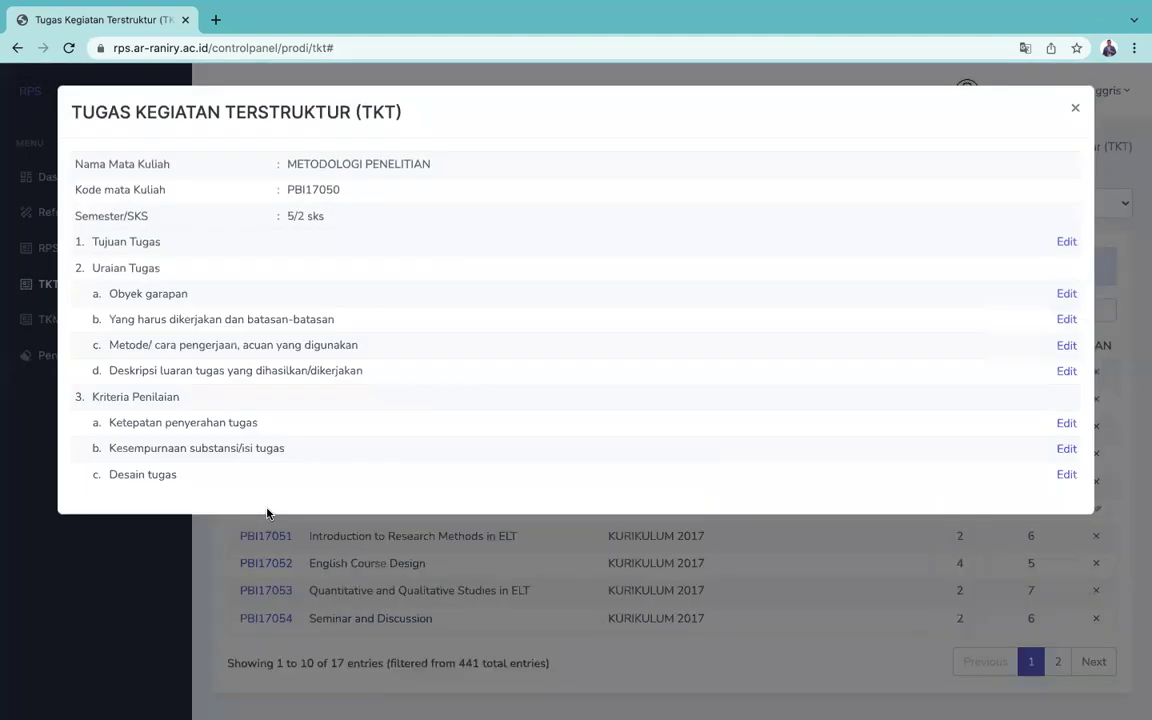
left_click(1065, 243)
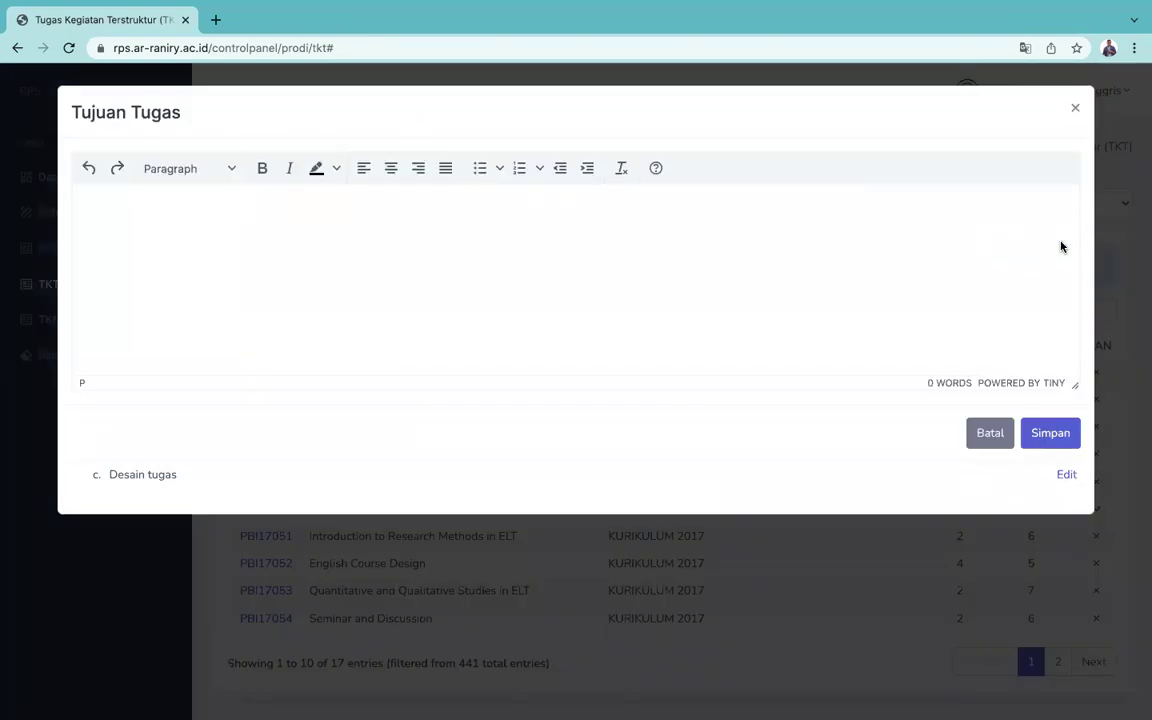
left_click(1077, 111)
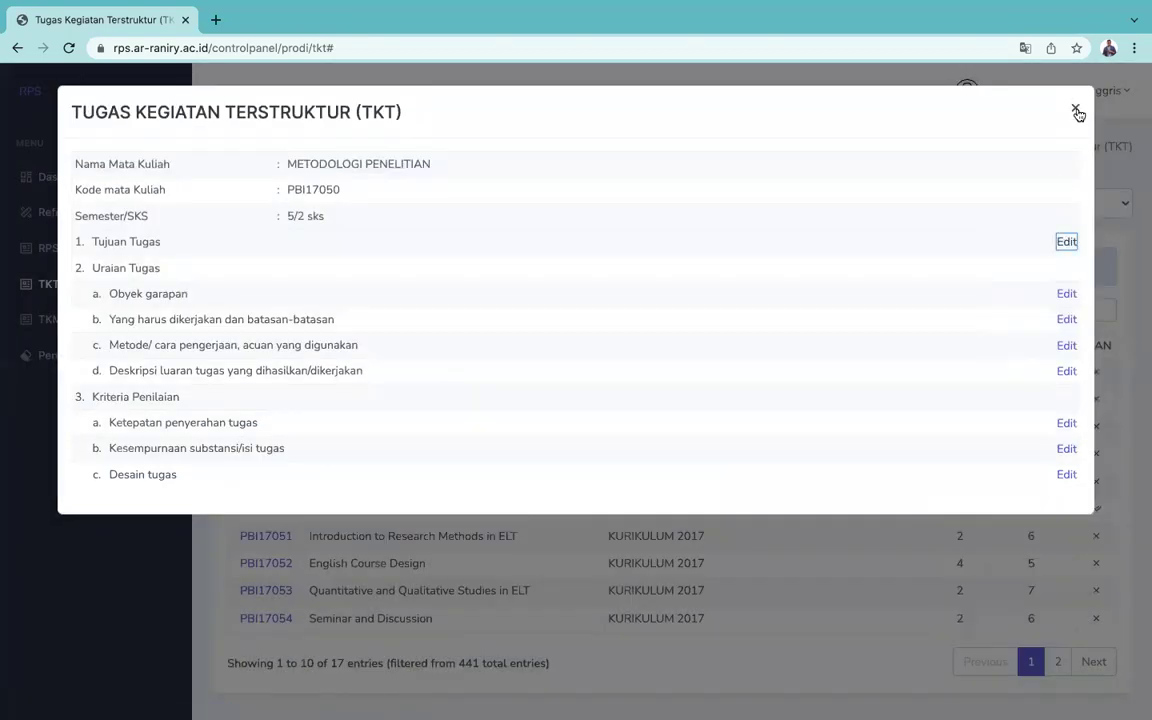
left_click(1077, 111)
Step: On the Tugas Kegiatan Mandiri page, filter to 2017 KURIKULUM 2017 and search '5'
left_click(44, 322)
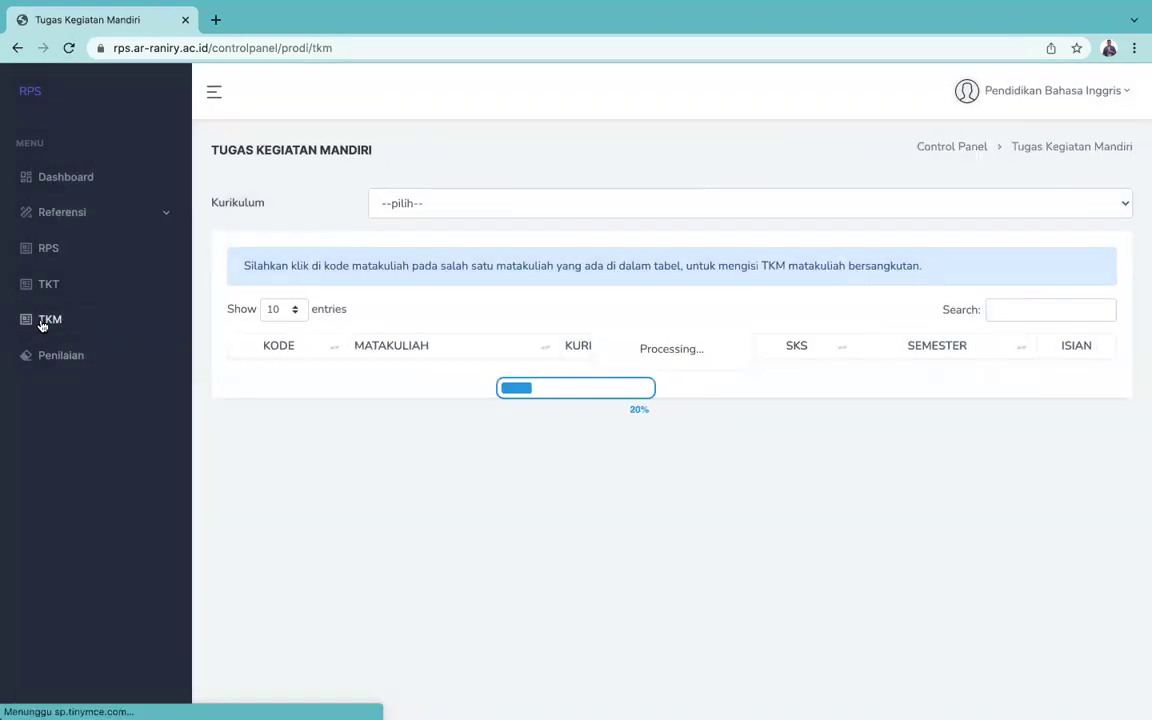
left_click(538, 207)
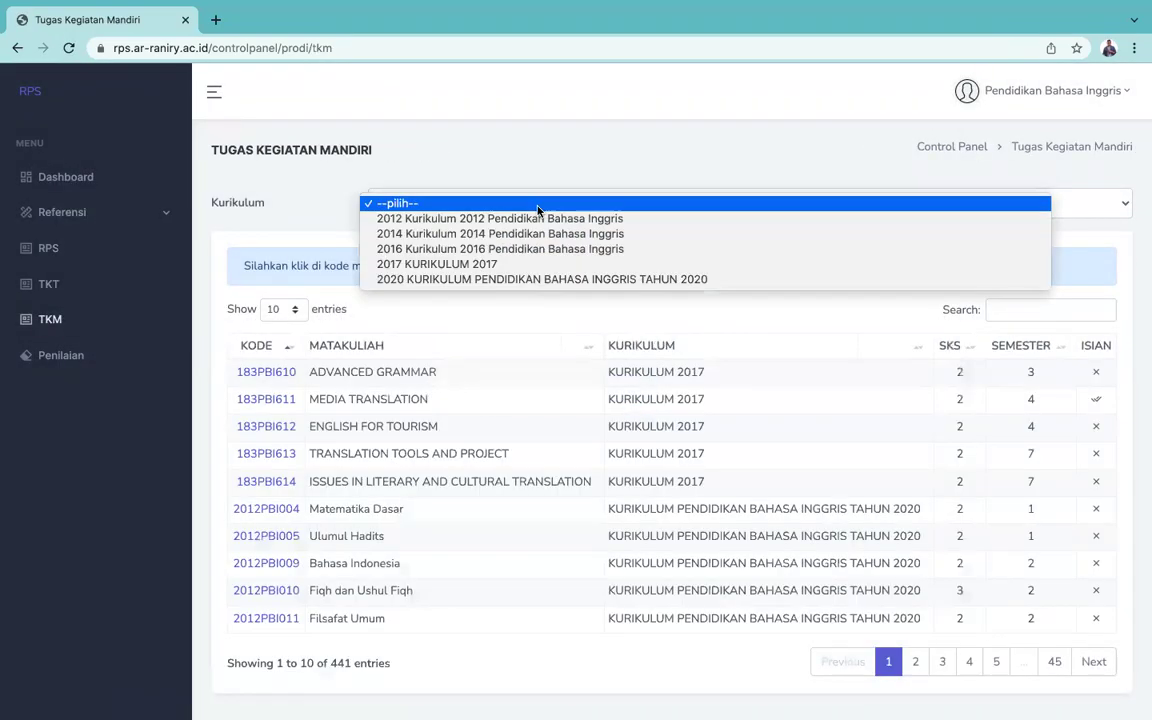
left_click(418, 264)
left_click(1024, 314)
type("5")
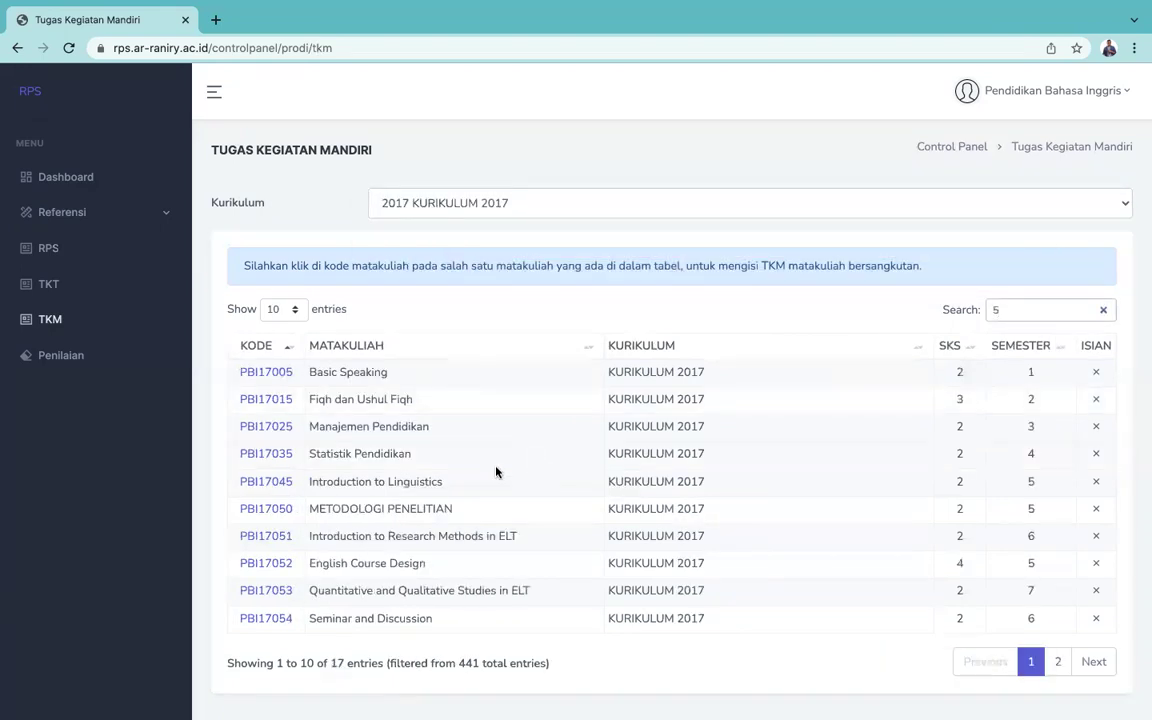
Step: Open the PBI17050 TKM form, cancel it unsaved, and go to Penilaian
left_click(266, 508)
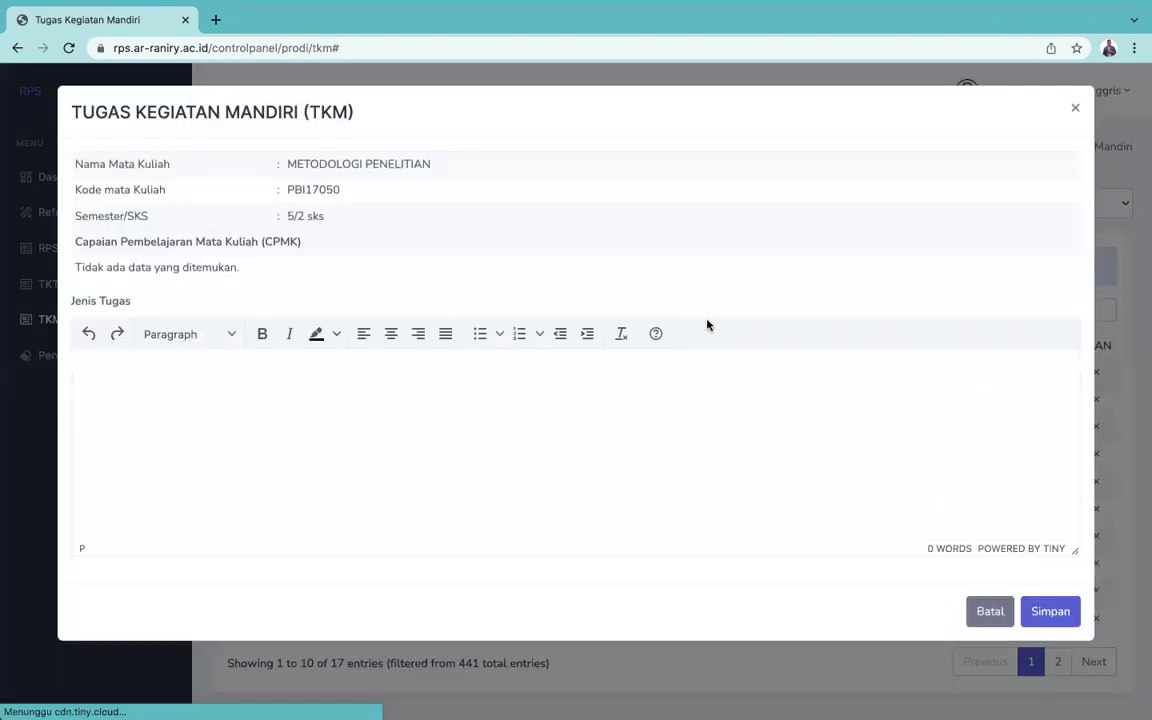
left_click(268, 389)
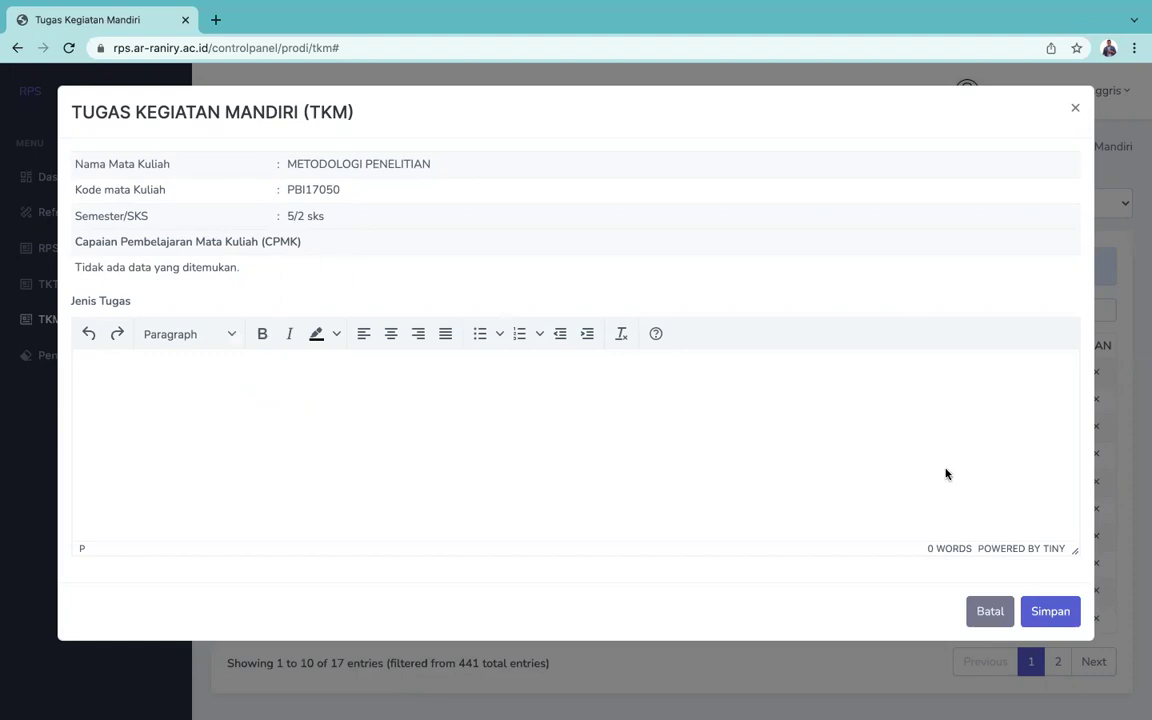
left_click(1005, 614)
left_click(68, 360)
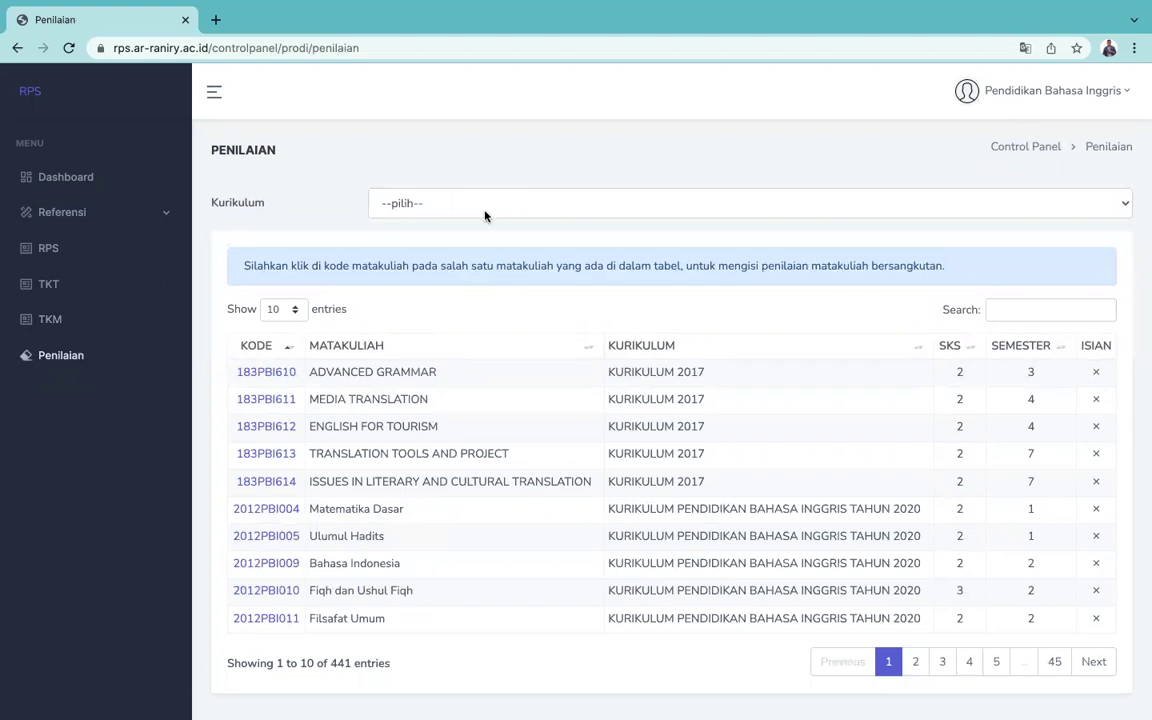
Step: Filter the Penilaian course list to 2017 KURIKULUM 2017 with search '5'
left_click(483, 205)
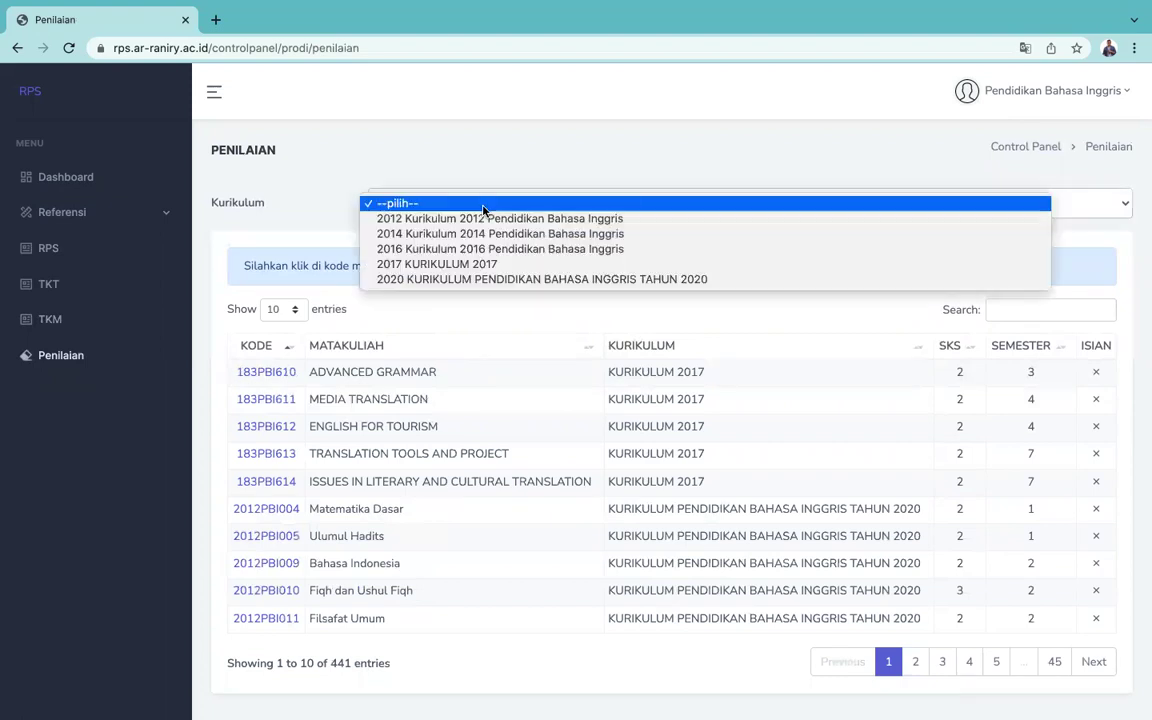
left_click(436, 264)
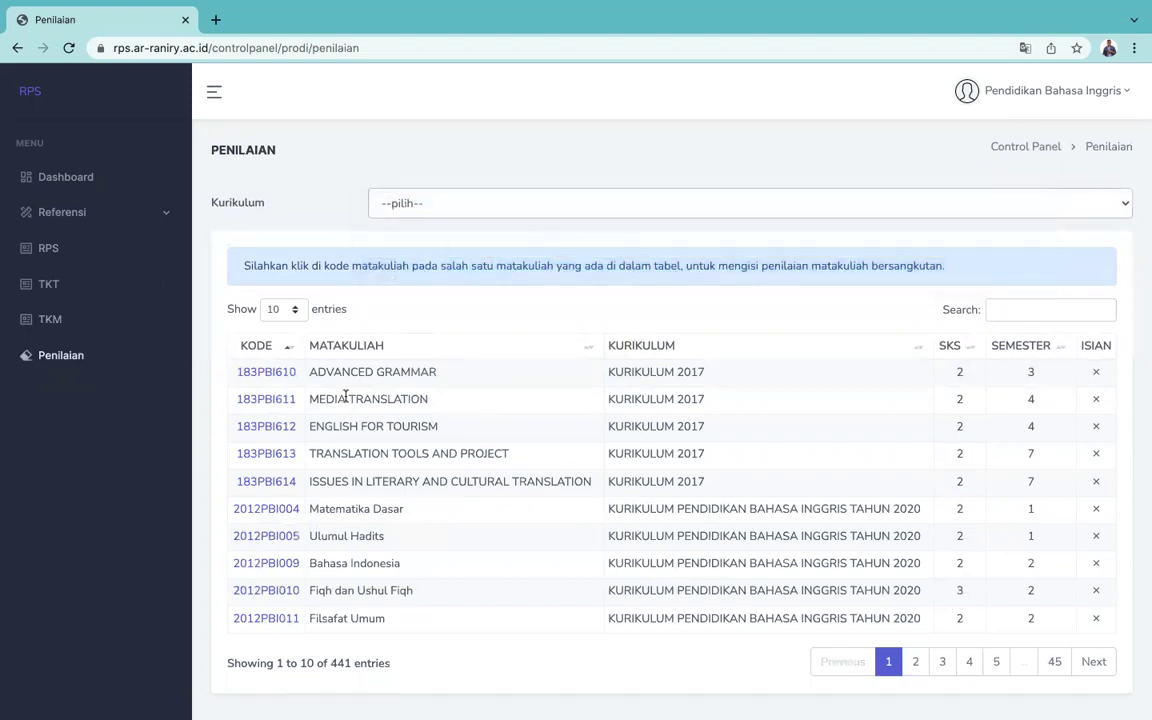
left_click(1024, 309)
type("5")
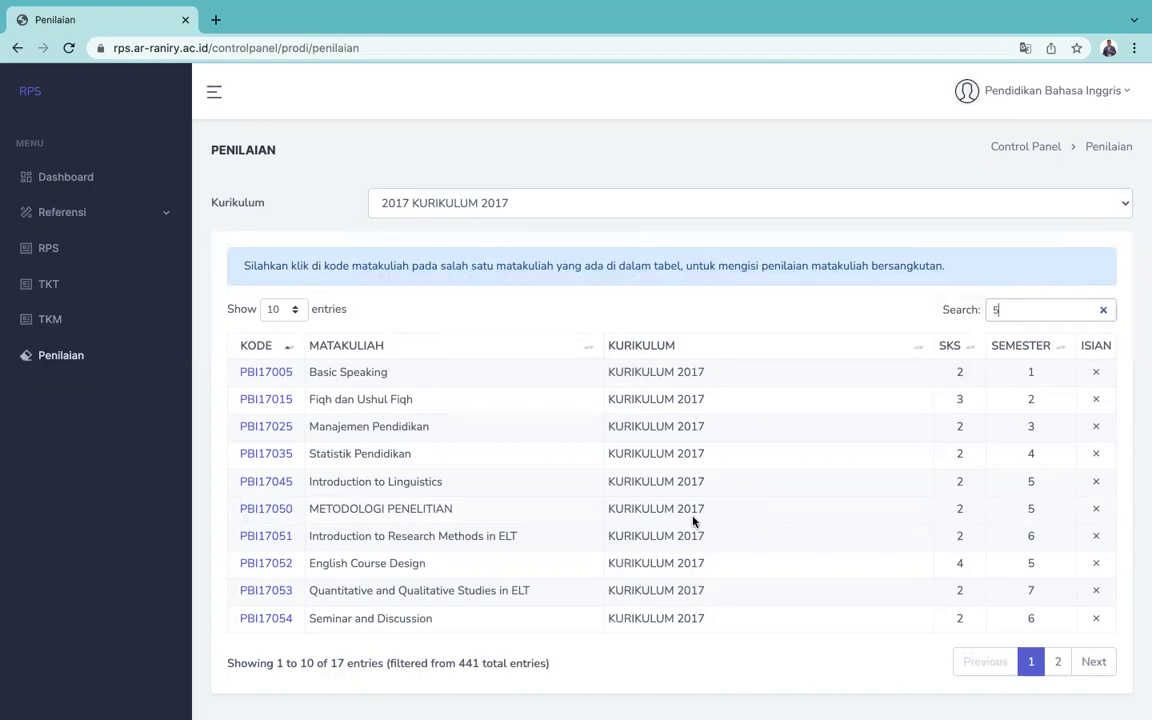
Step: View the PBI17050 assessment rubric, close it, and select the site's base address
left_click(279, 511)
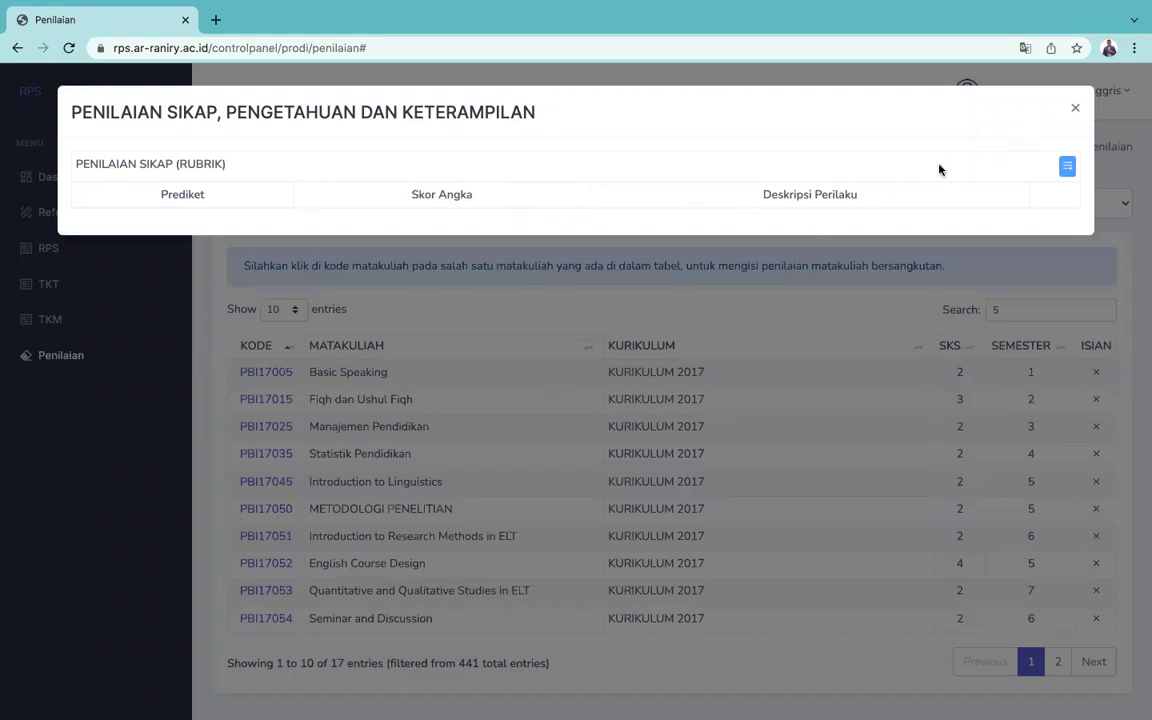
left_click(1076, 111)
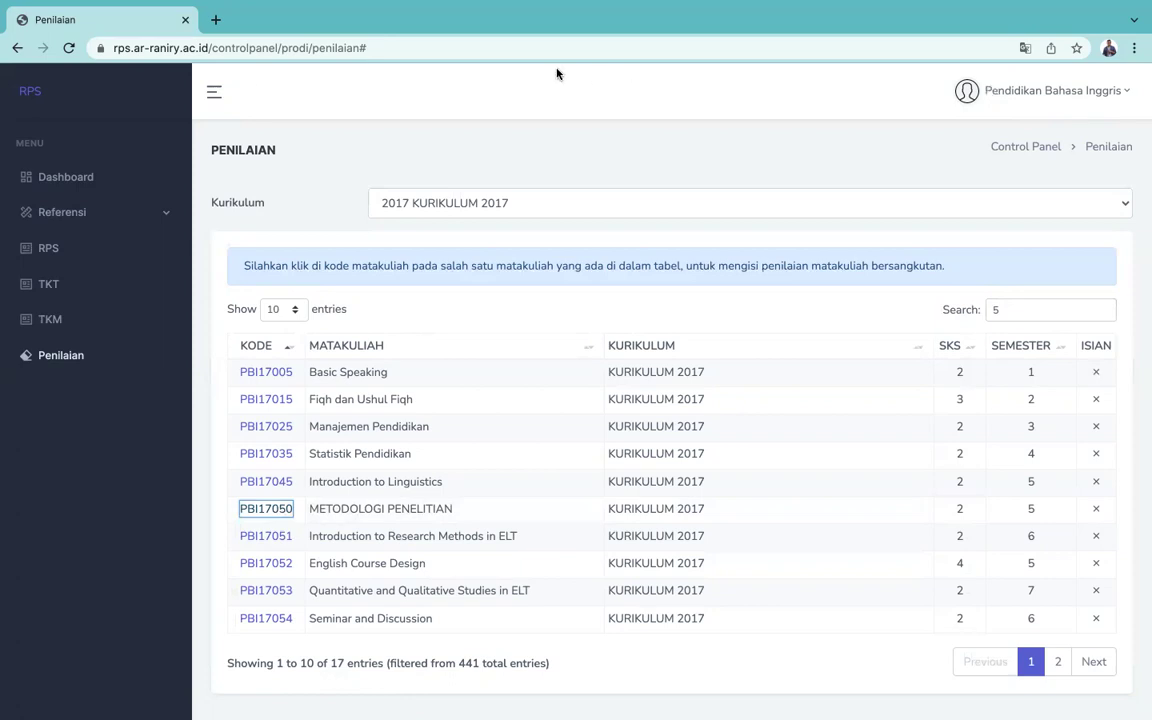
left_click_drag(208, 47, 106, 55)
Step: Load the copied public RPS site address in a new browser tab
key("ctrl+c")
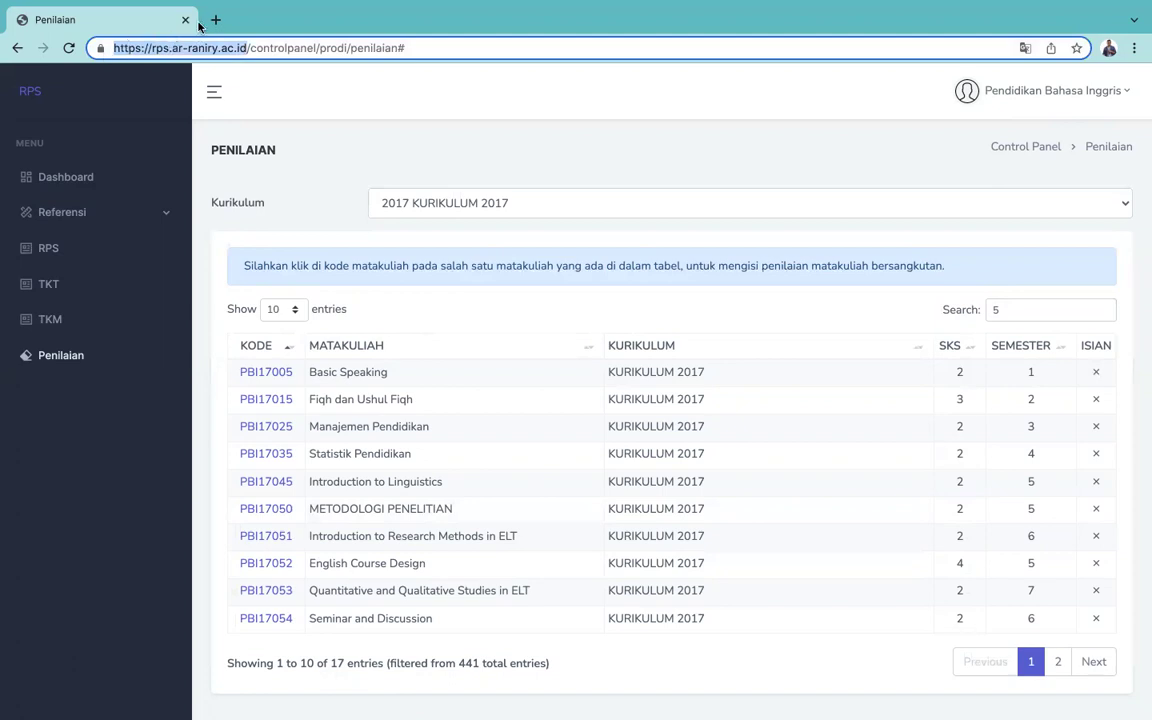
left_click(215, 19)
key("ctrl+v")
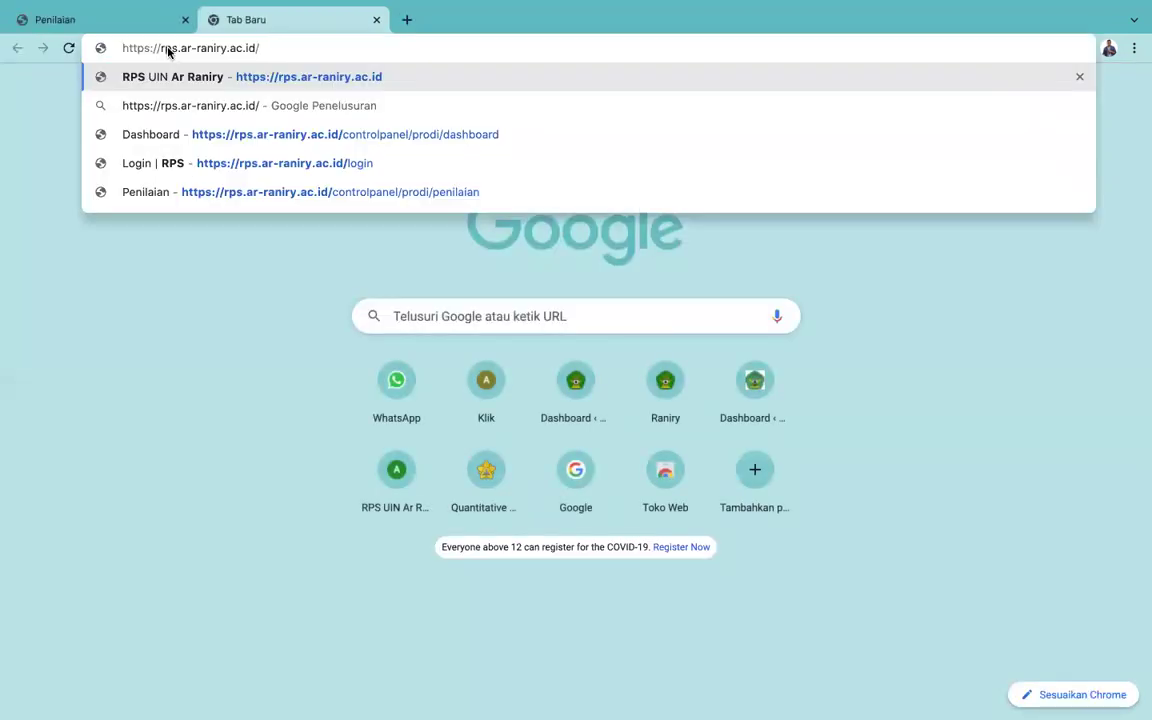
key("Return")
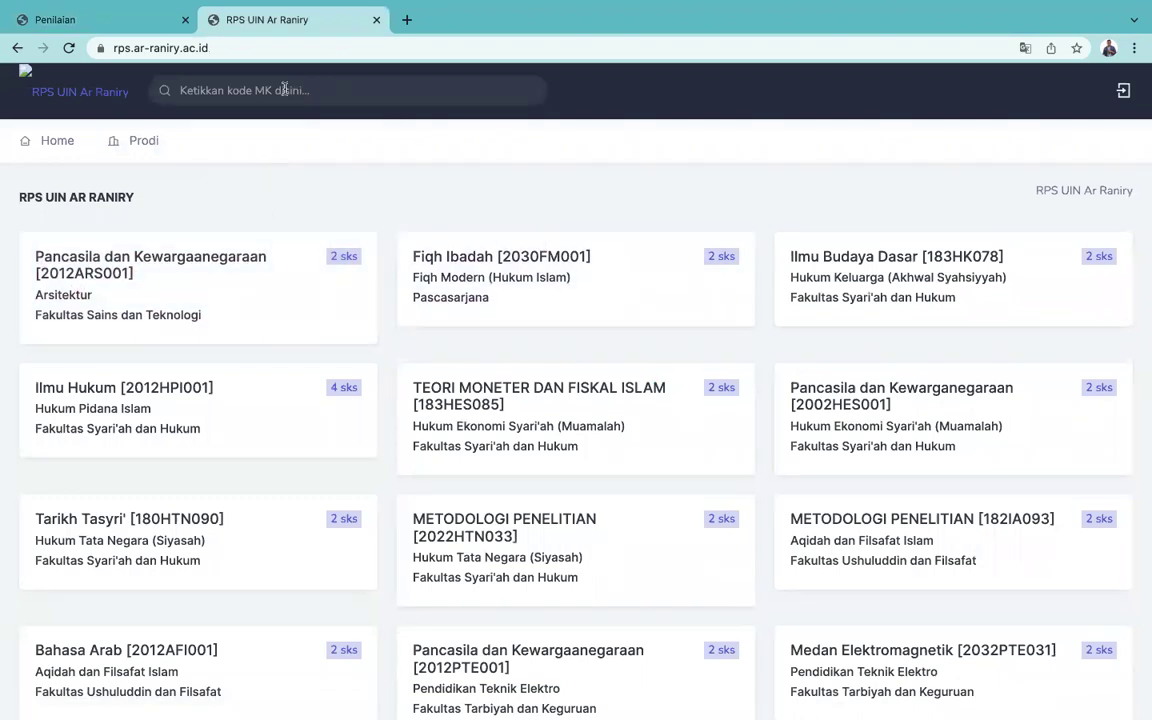
Step: Search the course box for 'teaching me' and open English Teaching Methodology [PBI17043]
type("english meyth")
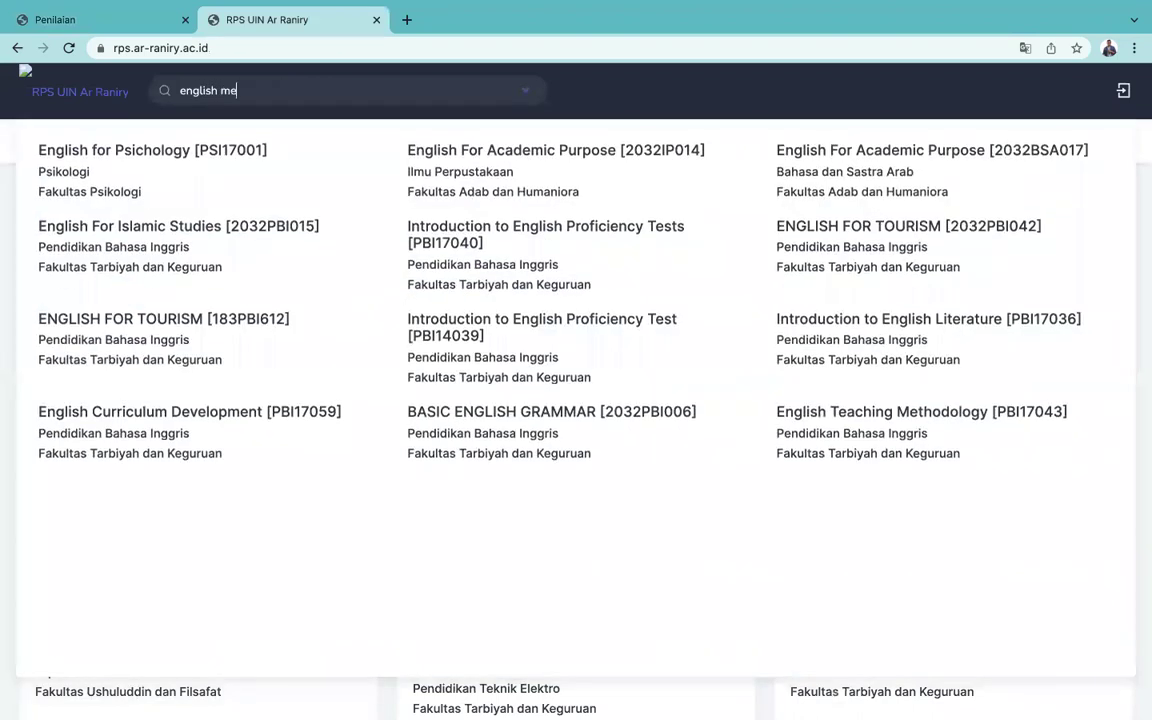
key("BackSpace")
key("BackSpace")
key("BackSpace")
key("BackSpace")
key("BackSpace")
key("BackSpace")
key("BackSpace")
key("BackSpace")
key("BackSpace")
key("BackSpace")
key("BackSpace")
key("BackSpace")
key("BackSpace")
type("metodo")
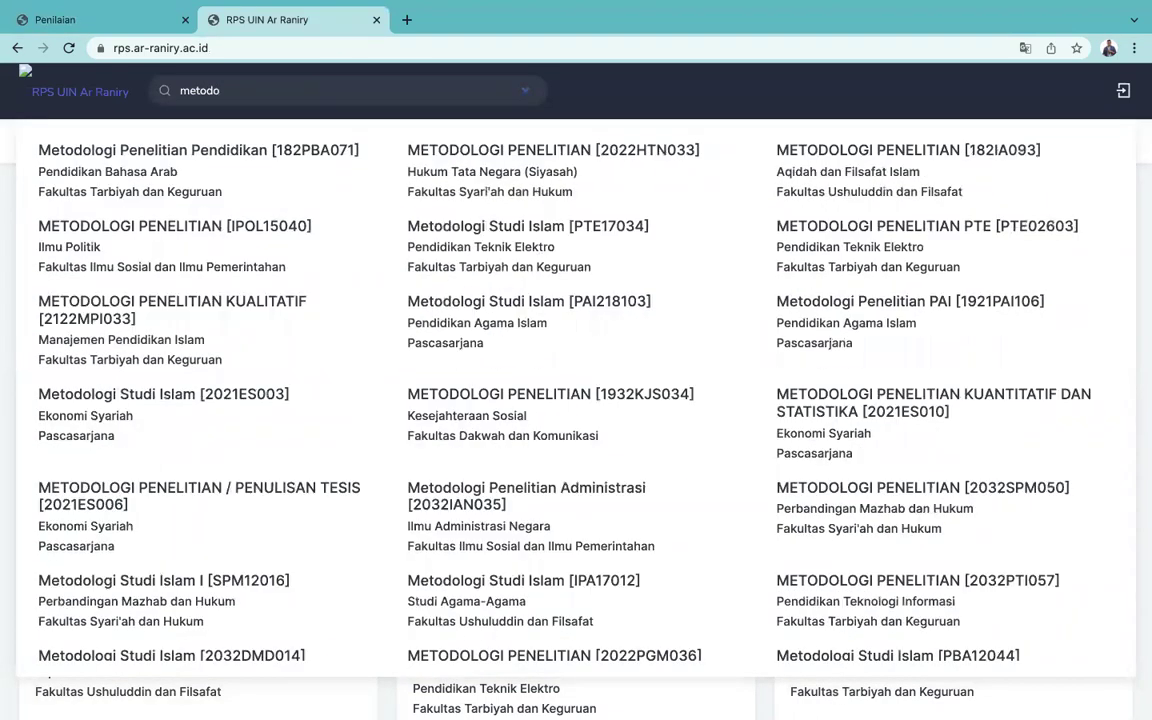
type("loh")
key("BackSpace")
key("BackSpace")
key("BackSpace")
key("BackSpace")
key("BackSpace")
key("BackSpace")
key("BackSpace")
key("BackSpace")
key("BackSpace")
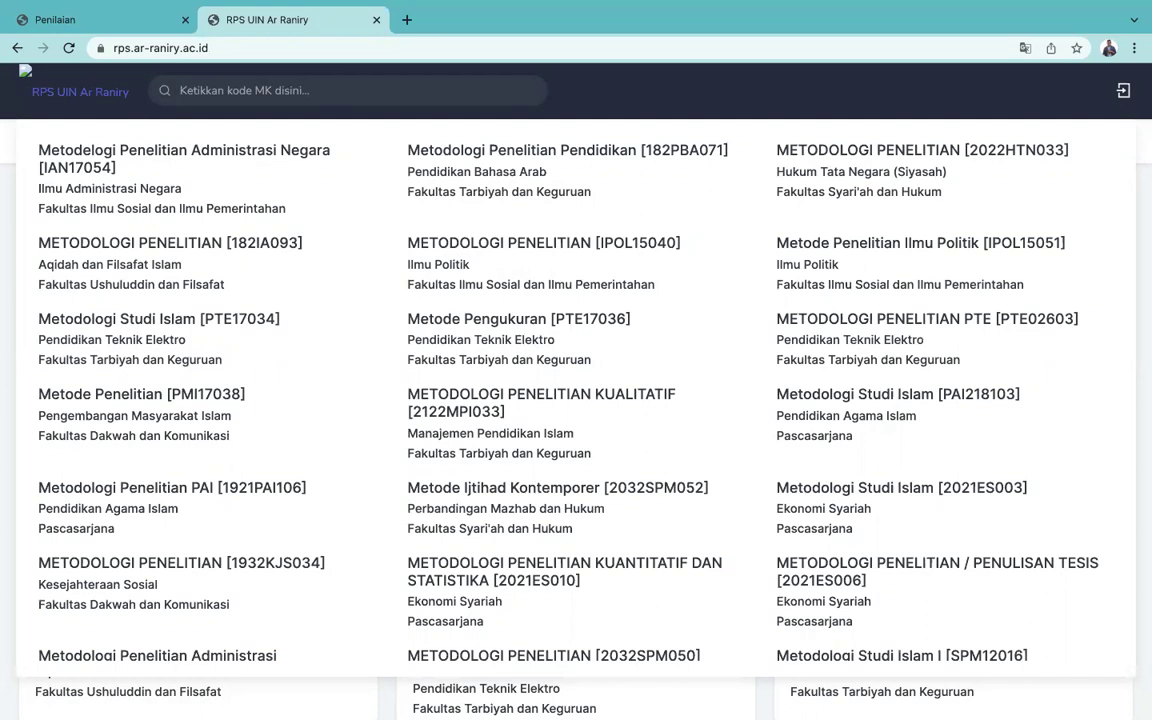
type("teaching met")
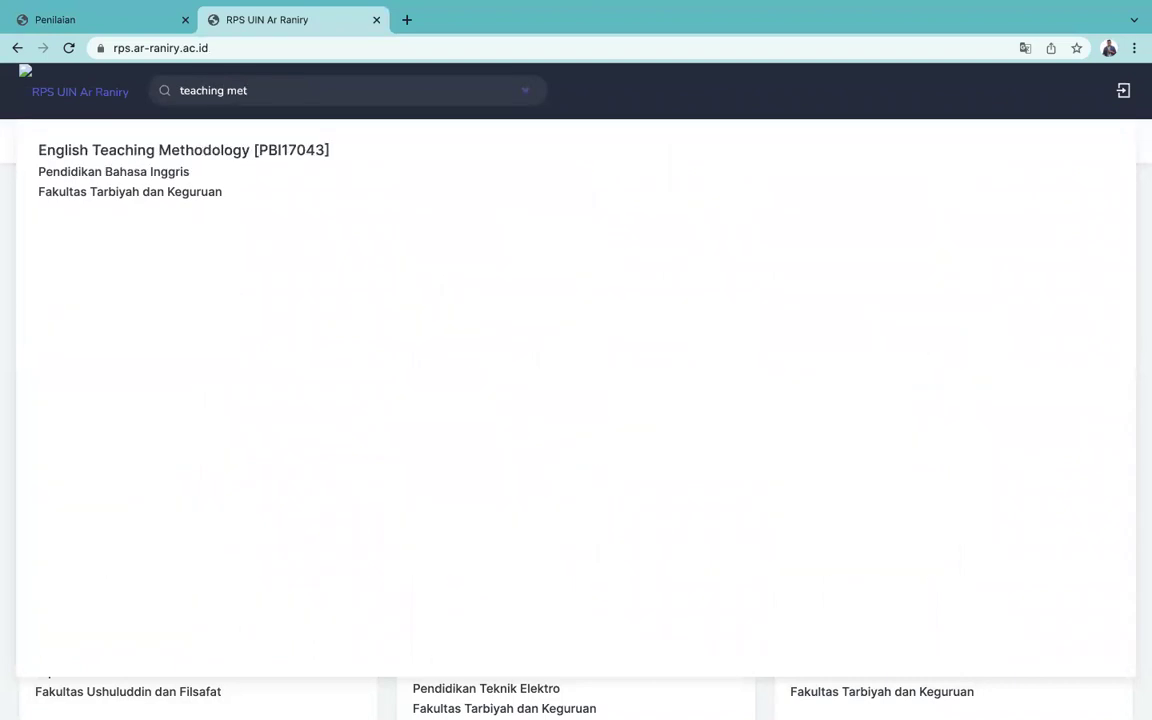
left_click(168, 152)
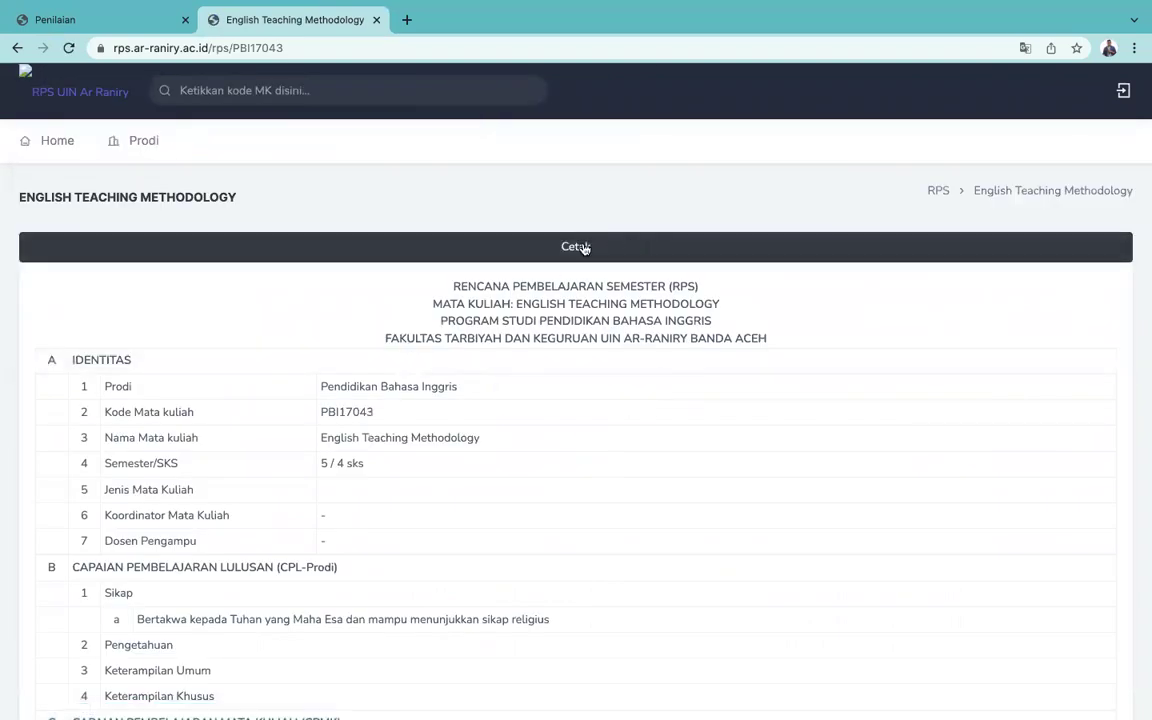
Step: Open the printable Cetak RPS page and save it with destination Simpan sebagai PDF
left_click(585, 248)
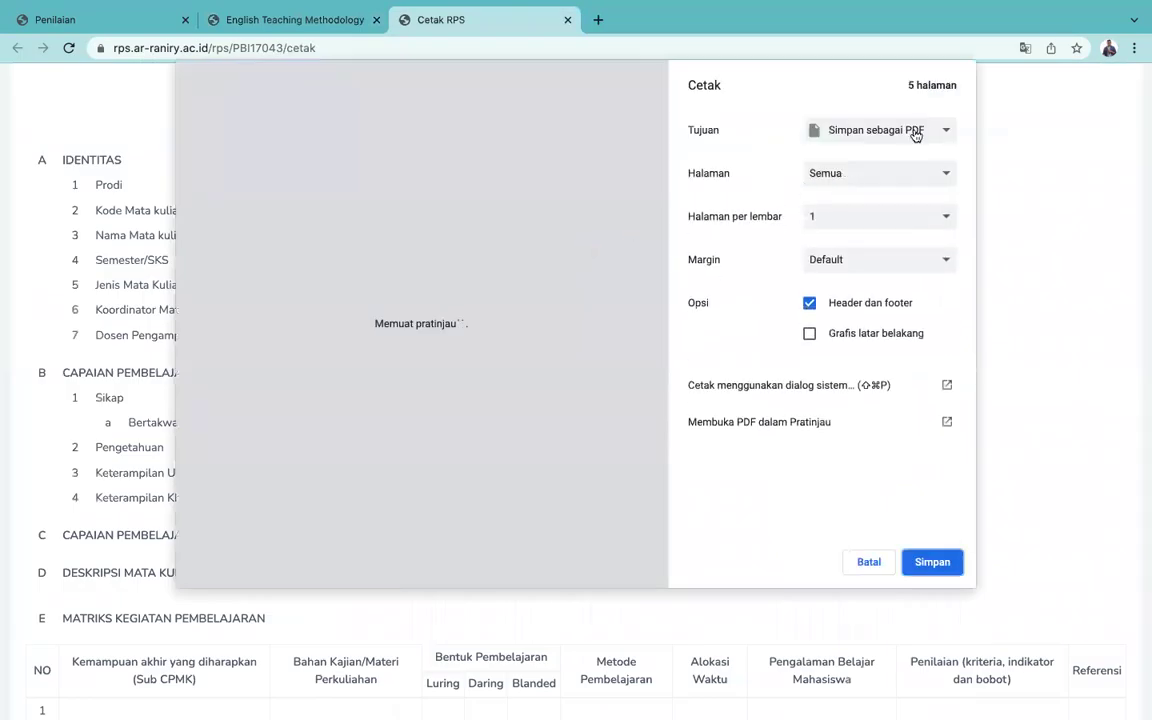
left_click(912, 131)
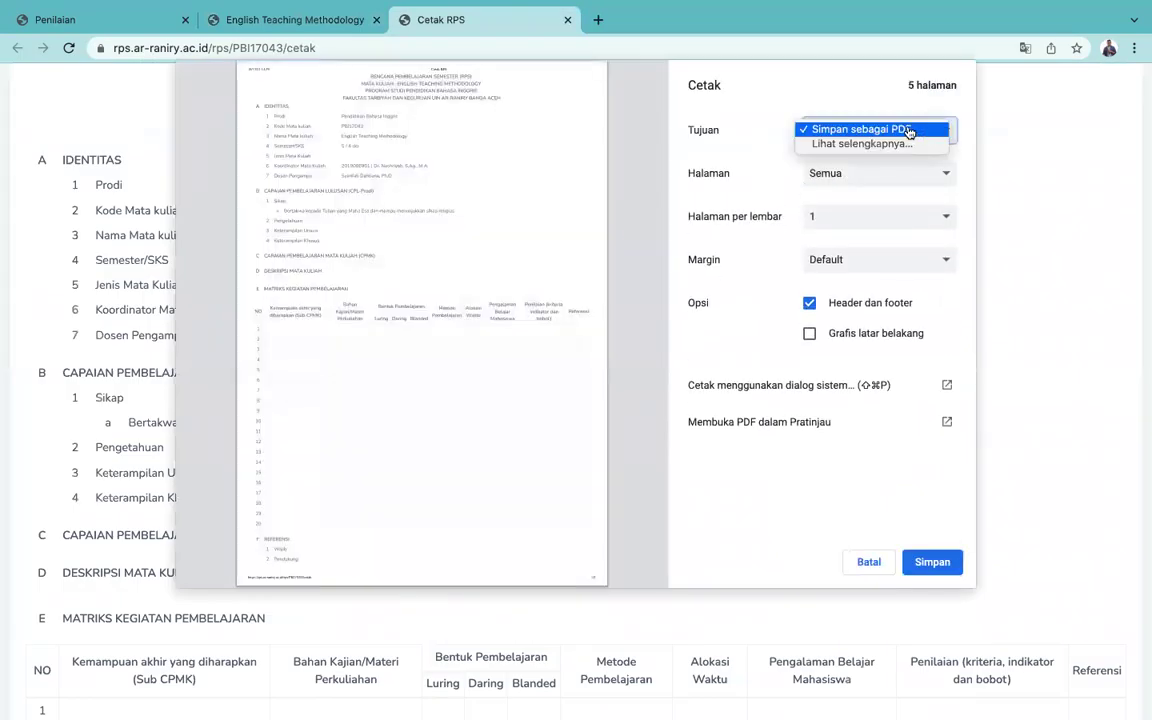
left_click(910, 131)
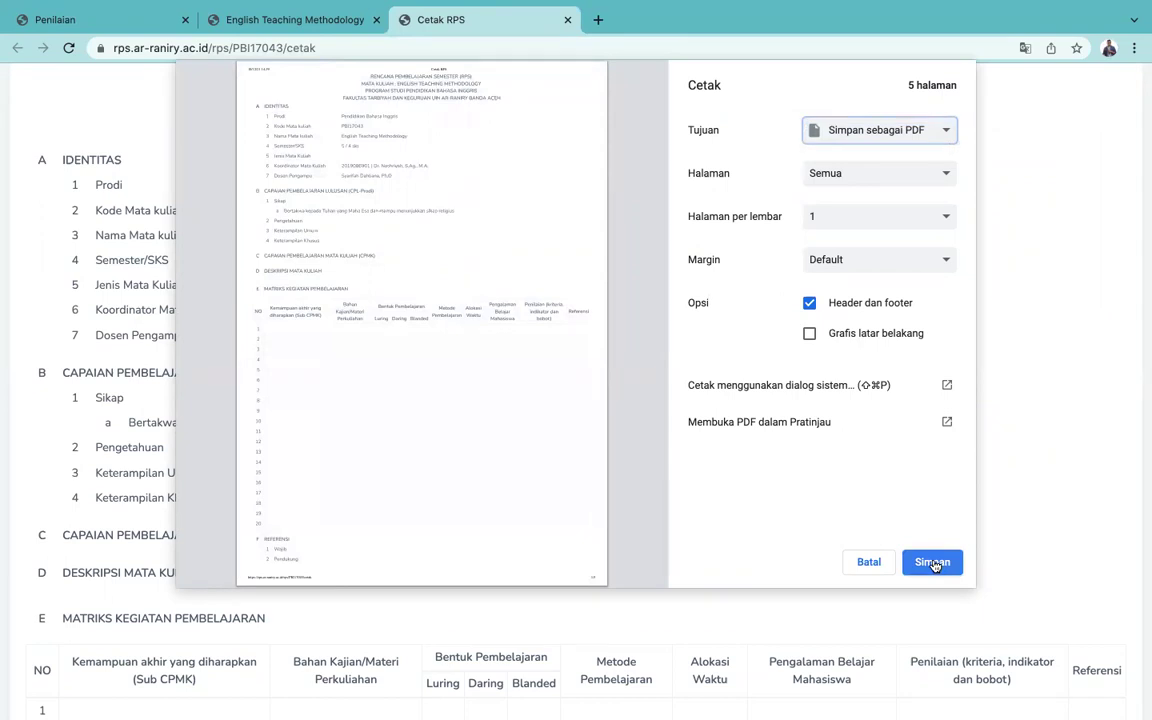
left_click(869, 562)
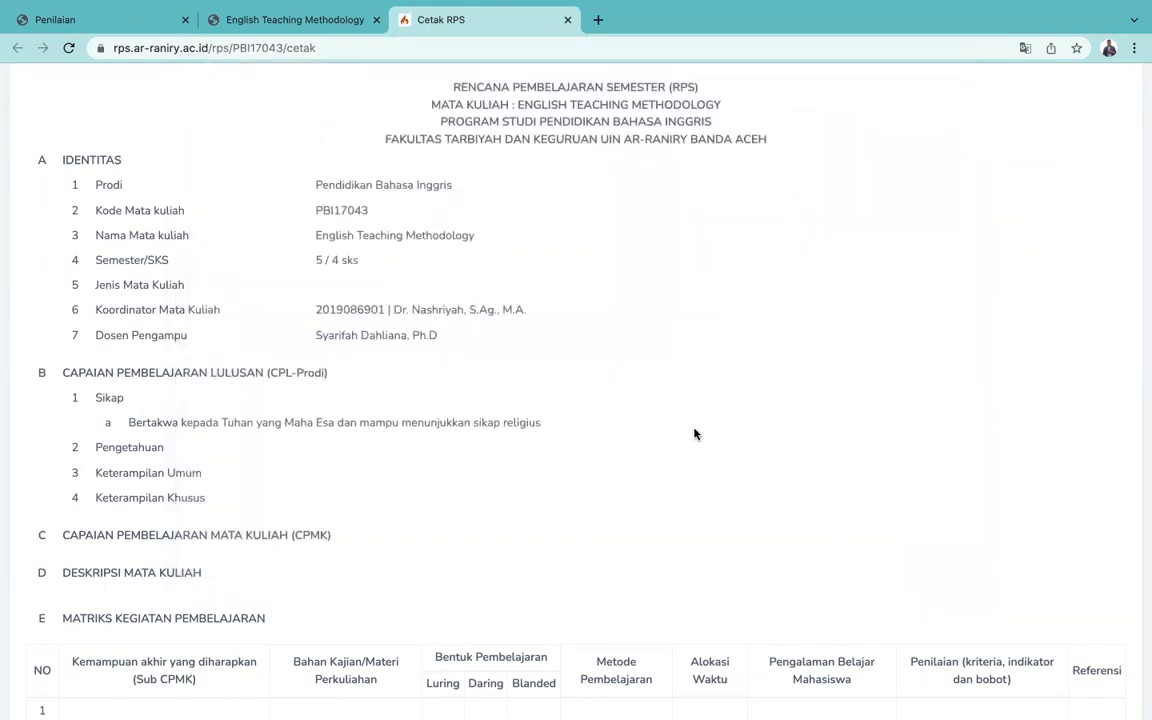